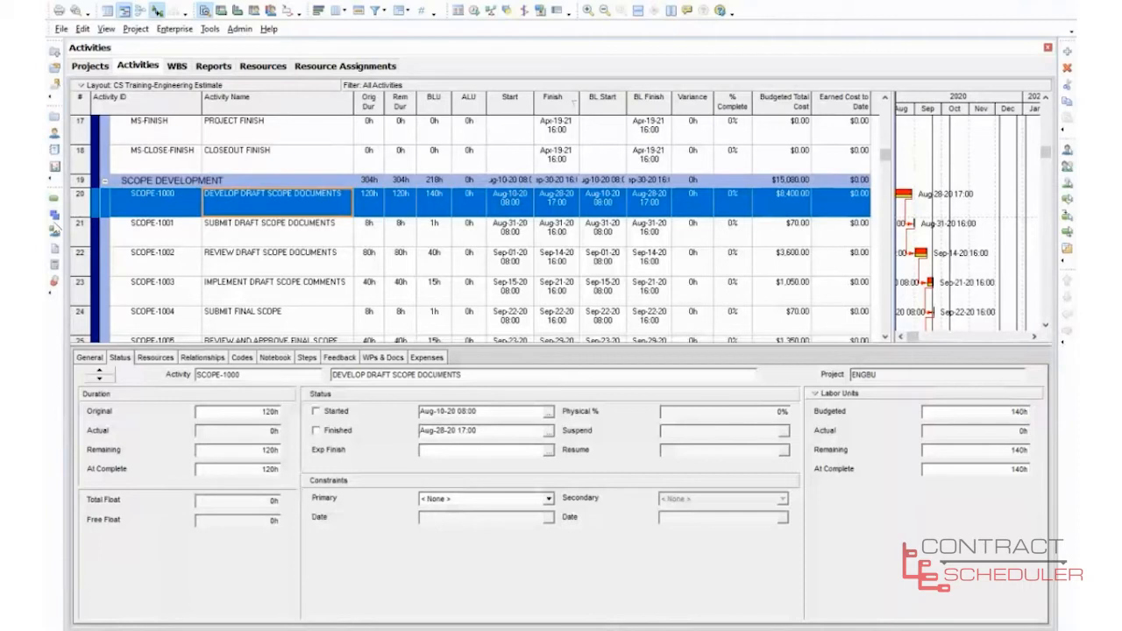
Review the project's WBS hierarchy and the grouping and sort settings of the activities layout without changing them.
{"action": "left_click", "coordinate": [54, 216]}
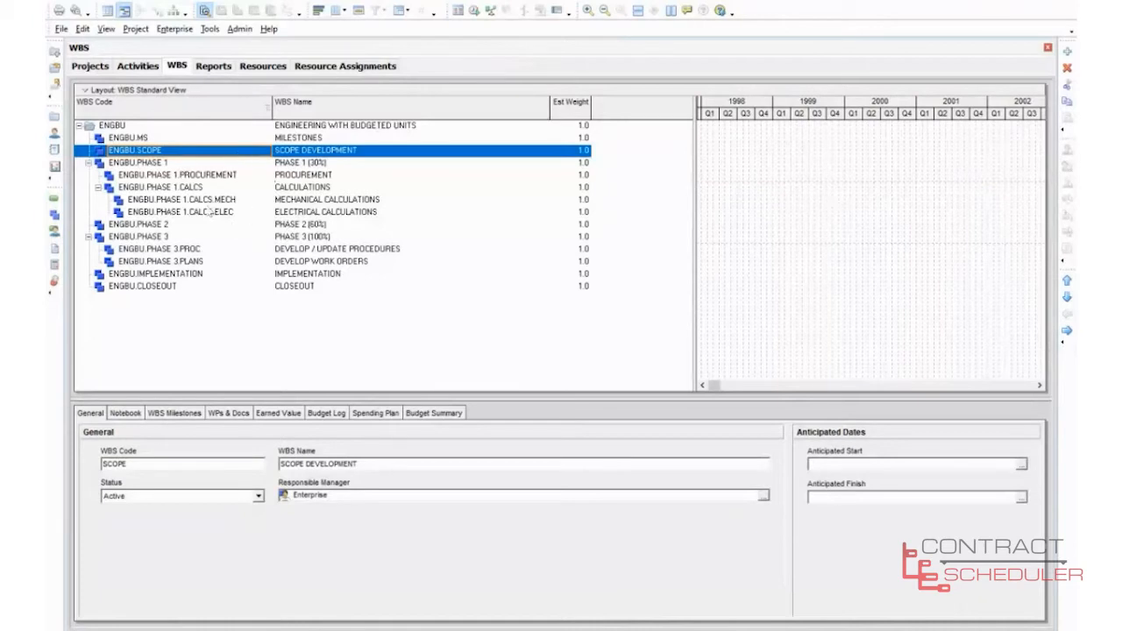
{"action": "left_click", "coordinate": [135, 67]}
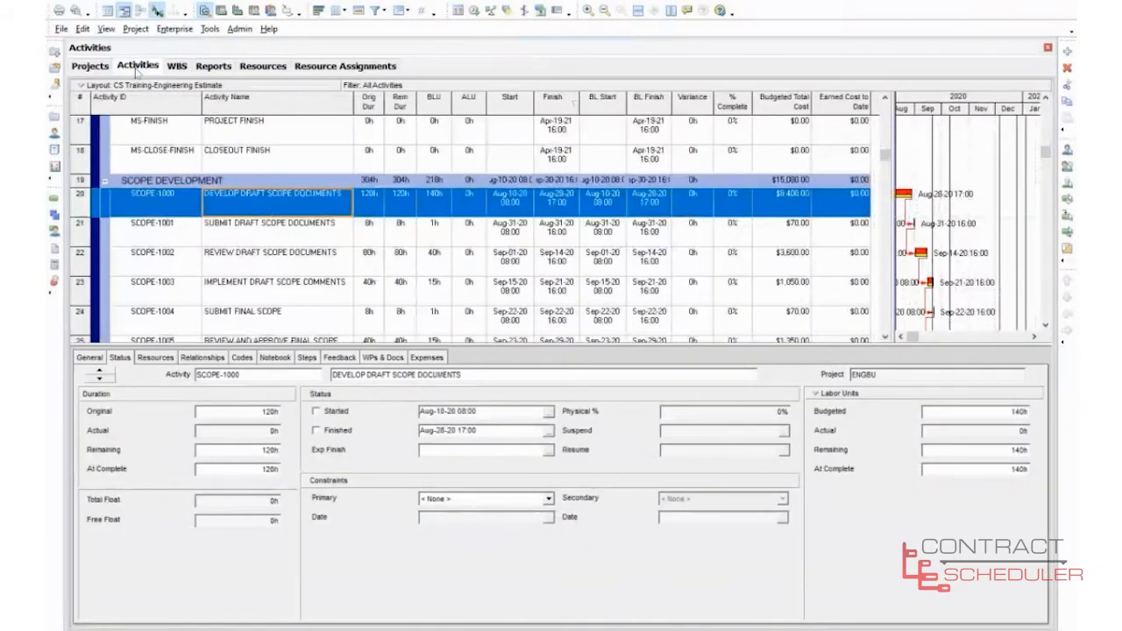
{"action": "left_click", "coordinate": [398, 11]}
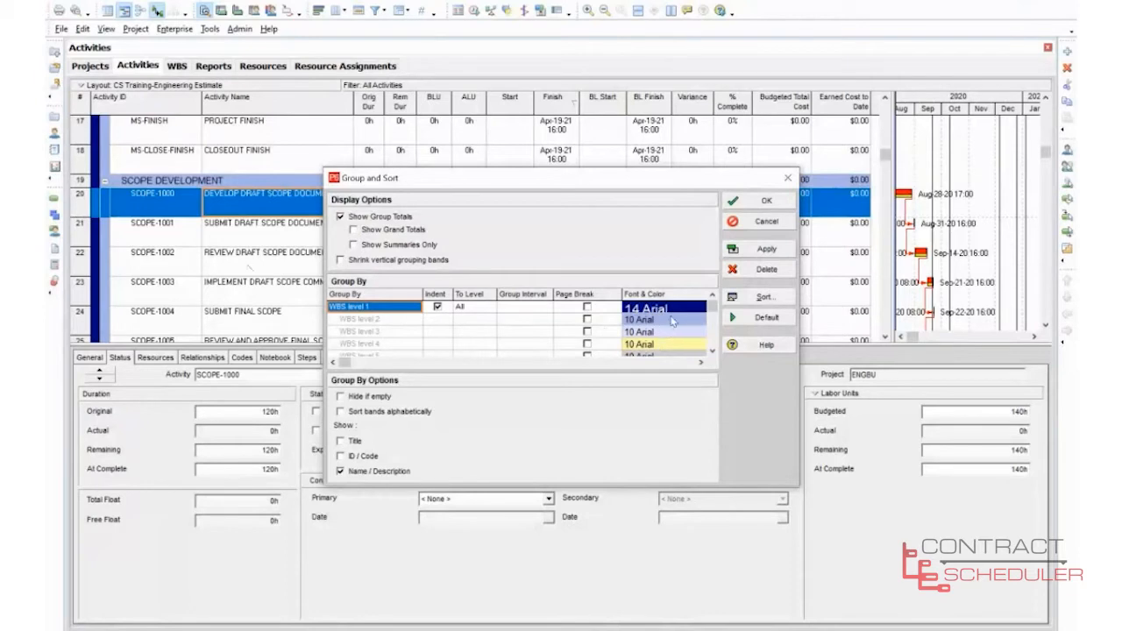
{"action": "left_click", "coordinate": [764, 303]}
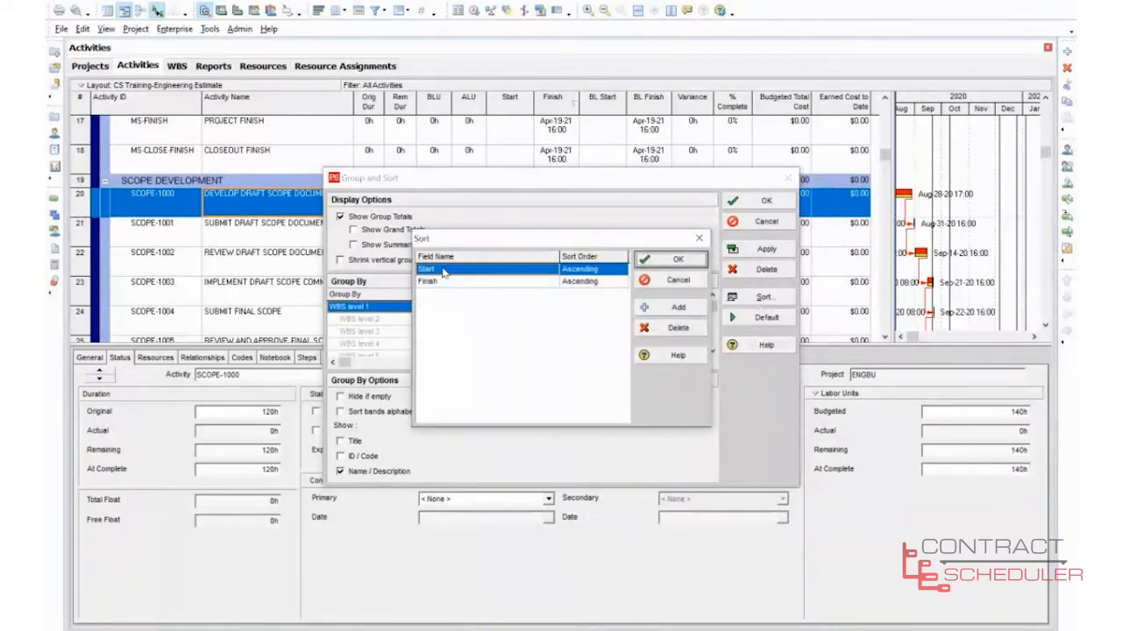
{"action": "left_click", "coordinate": [659, 281]}
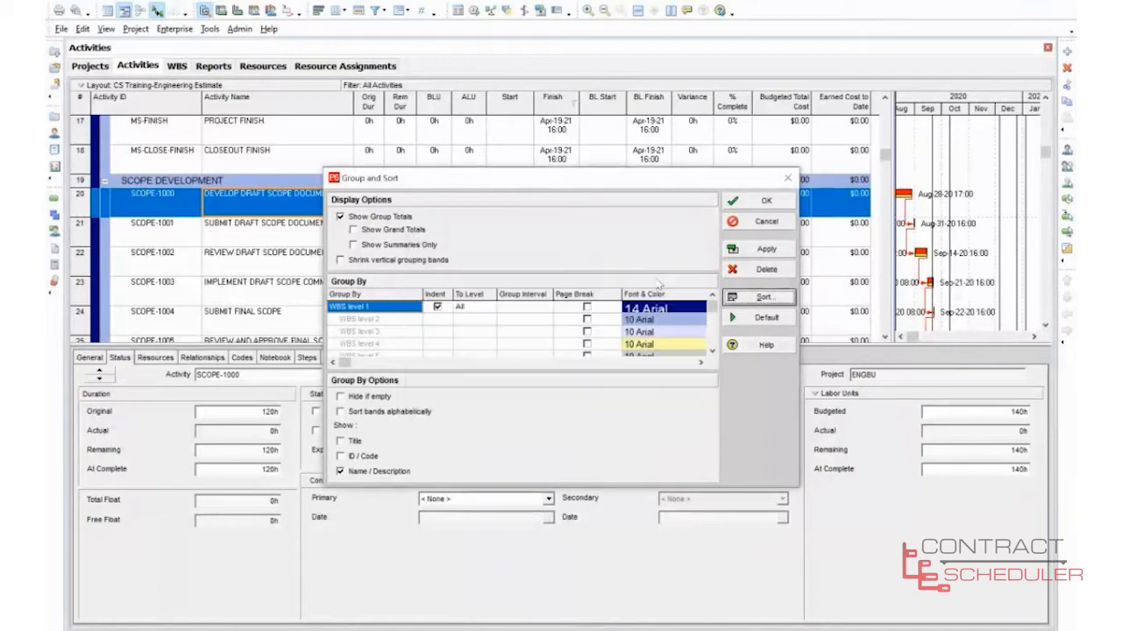
{"action": "left_click", "coordinate": [750, 226]}
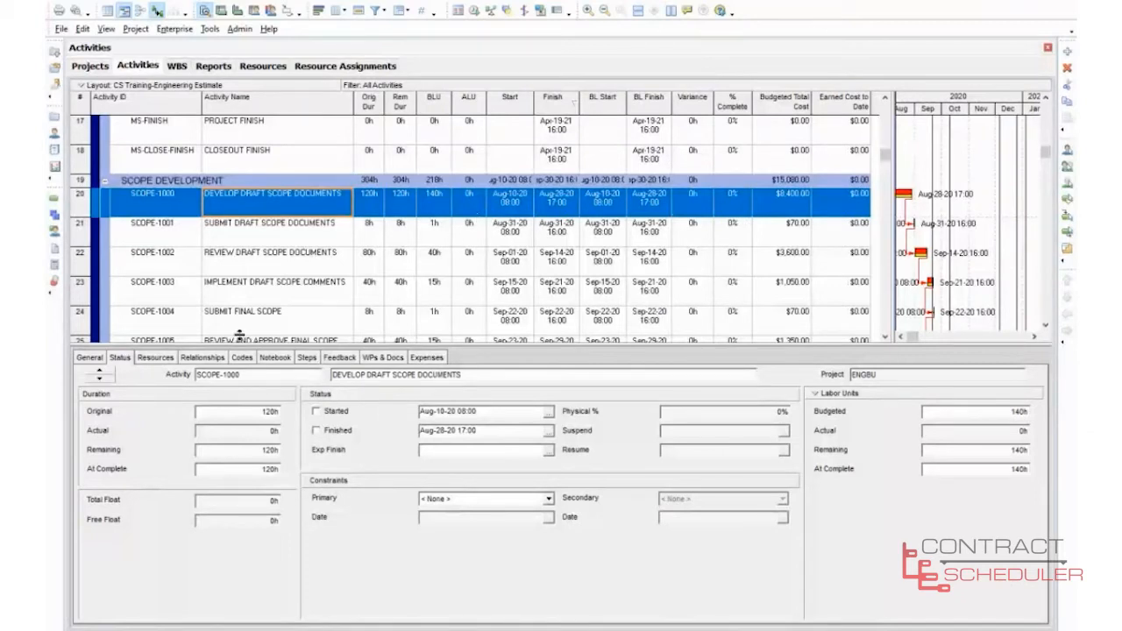
Show SCOPE-1000's general details, and examine the schedule in print preview, enlarged and through its last page.
{"action": "left_click", "coordinate": [91, 359]}
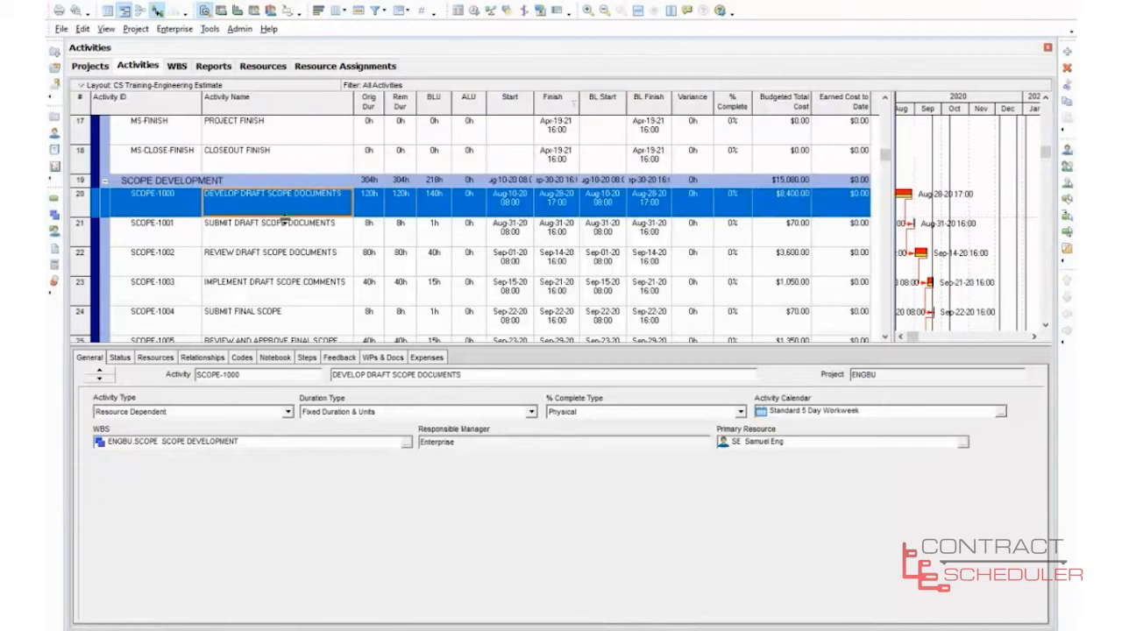
{"action": "left_click", "coordinate": [76, 12]}
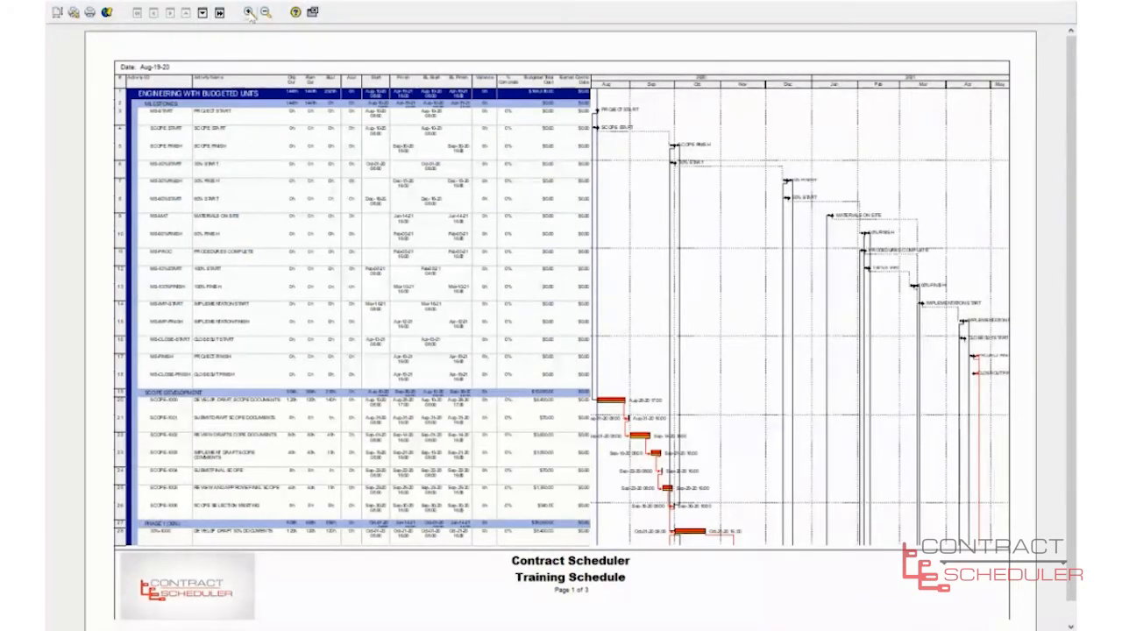
{"action": "left_click", "coordinate": [250, 12]}
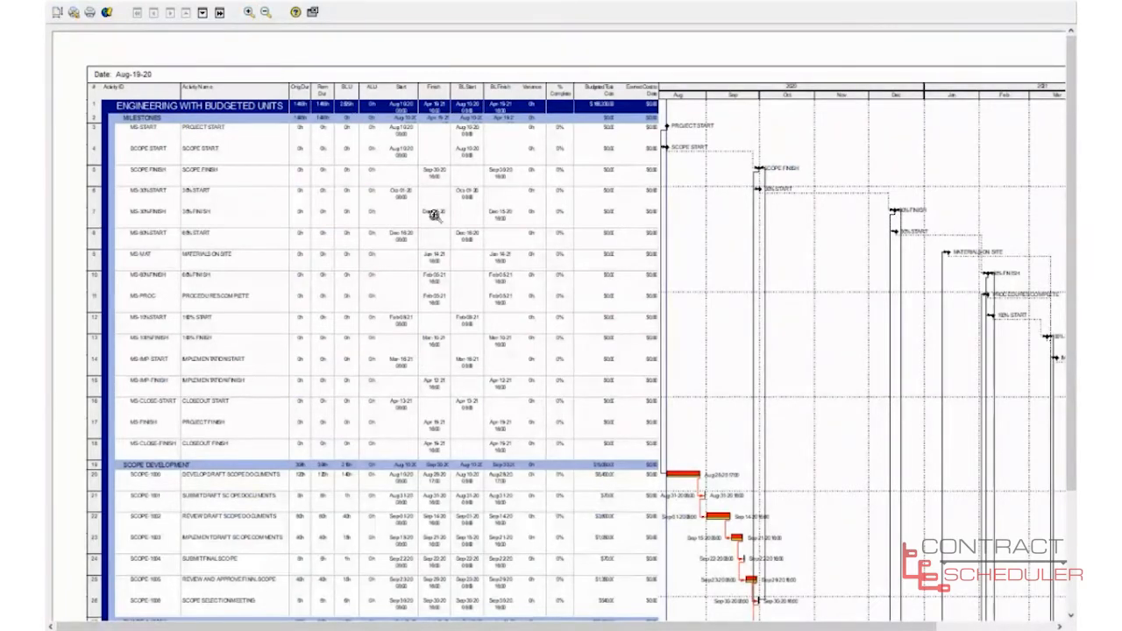
{"action": "scroll", "coordinate": [435, 216], "scroll_direction": "down", "scroll_amount": 1}
{"action": "scroll", "coordinate": [430, 211], "scroll_direction": "down", "scroll_amount": 1}
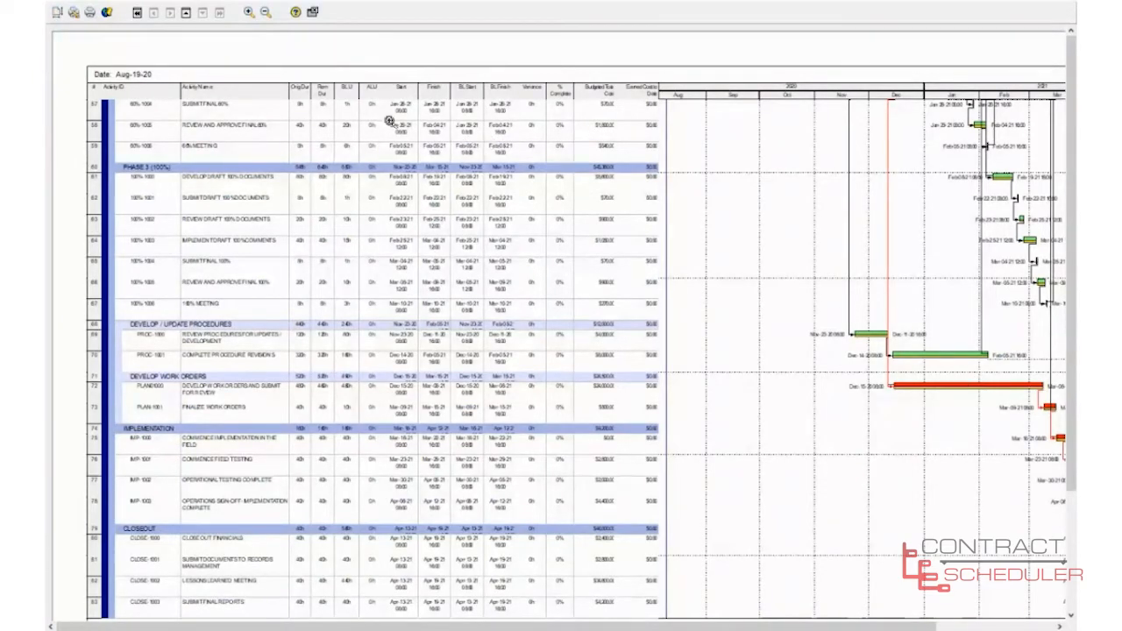
{"action": "left_click", "coordinate": [312, 13]}
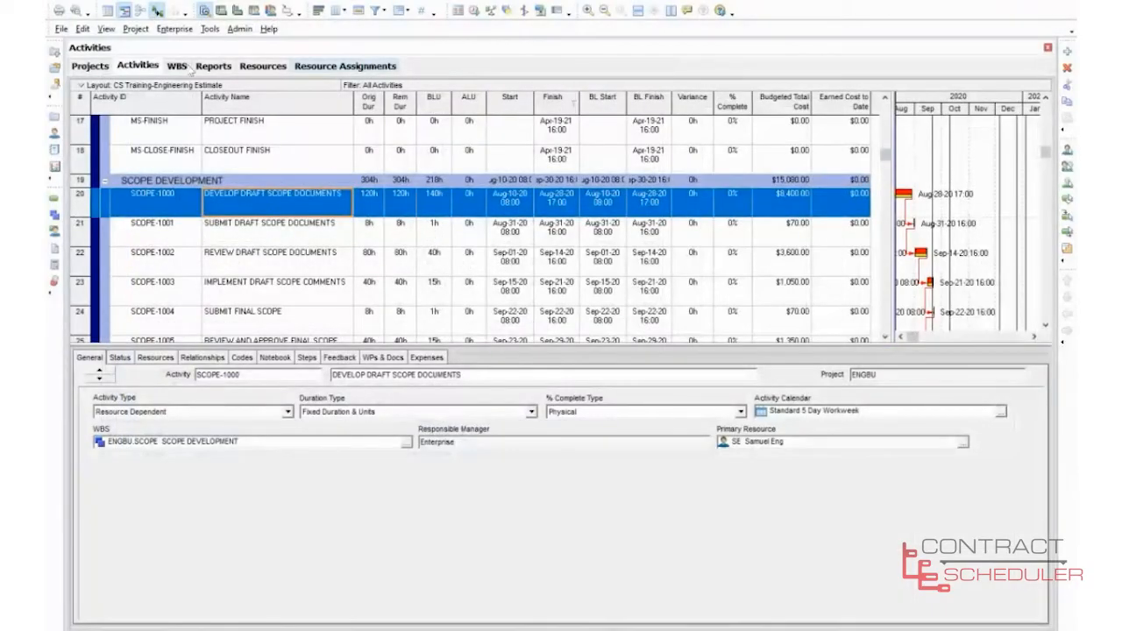
Review the project's maintained baselines and its project and primary user baseline assignments without changing them.
{"action": "left_click", "coordinate": [136, 29]}
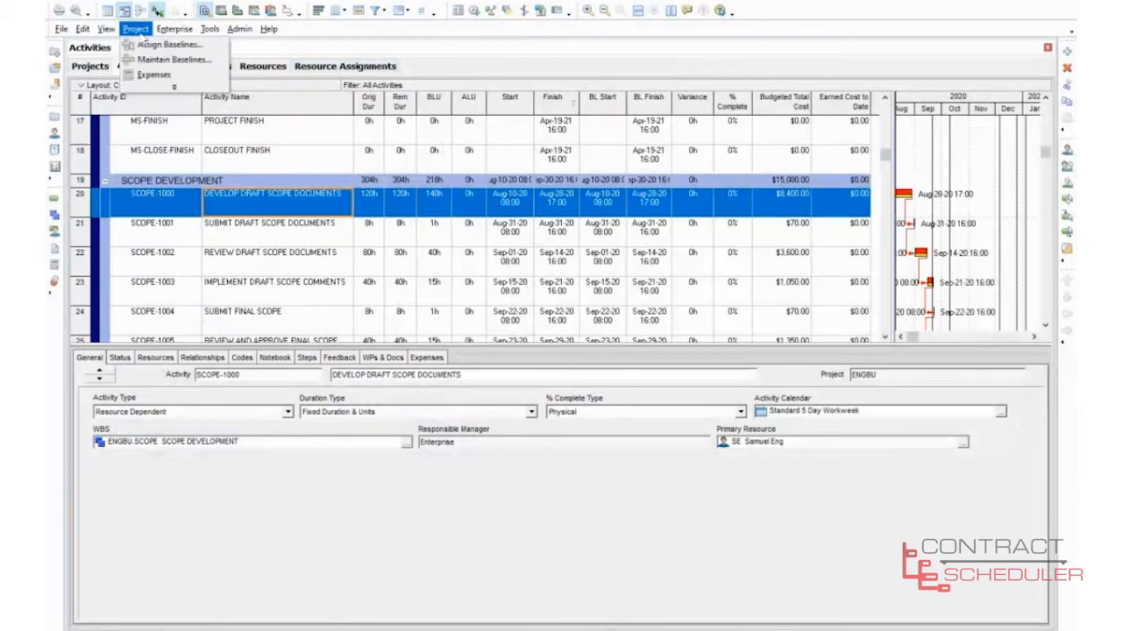
{"action": "left_click", "coordinate": [143, 59]}
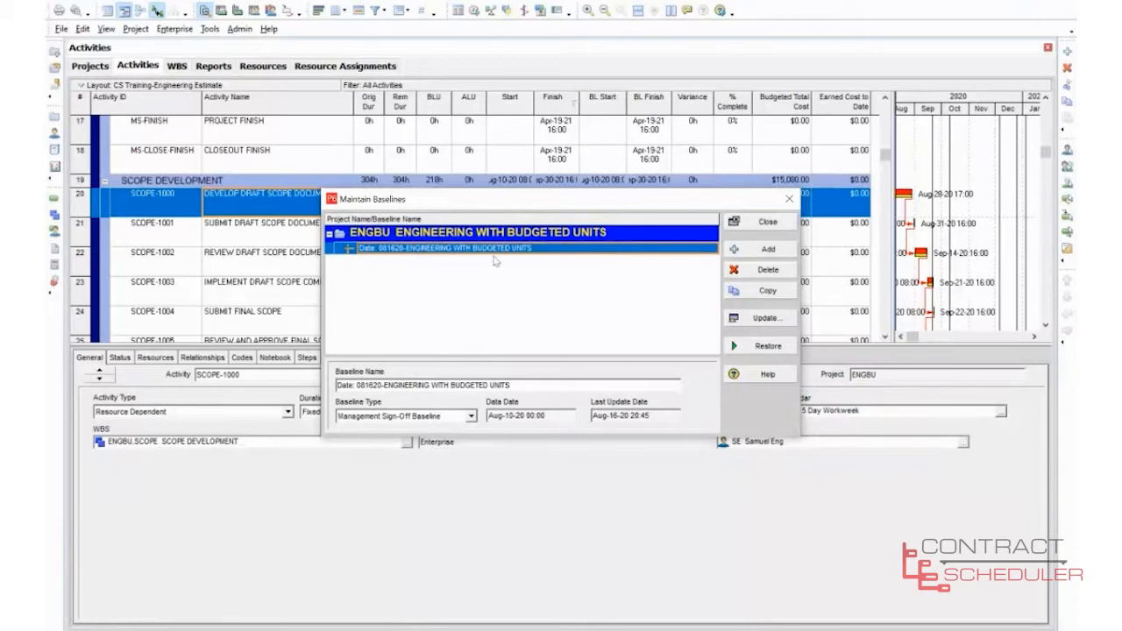
{"action": "left_click", "coordinate": [754, 223]}
{"action": "left_click", "coordinate": [136, 29]}
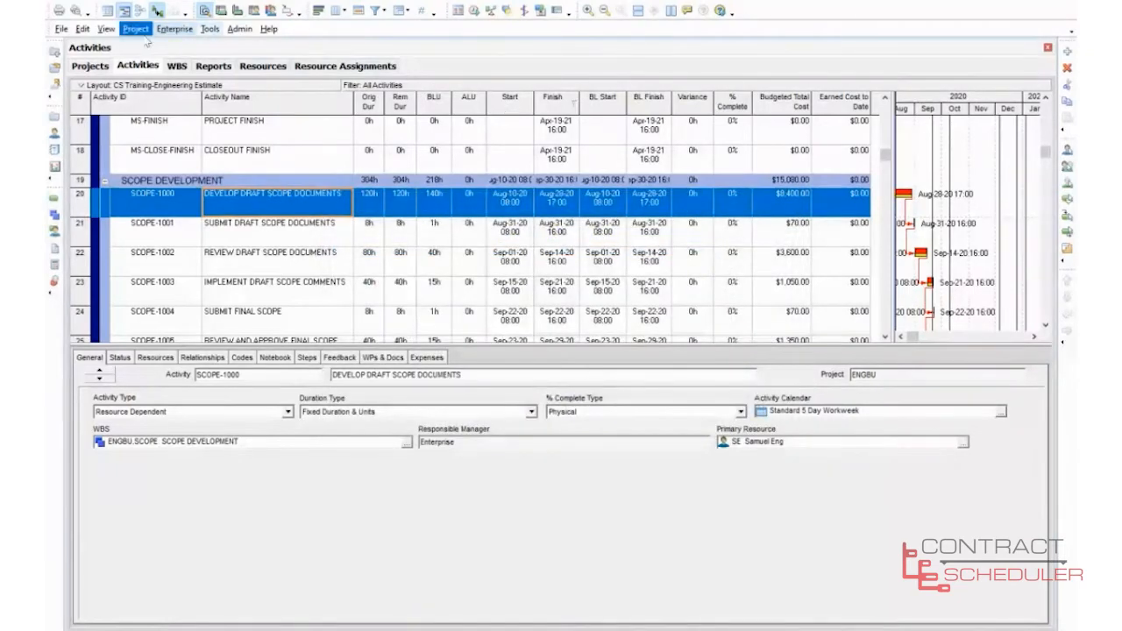
{"action": "left_click", "coordinate": [168, 44]}
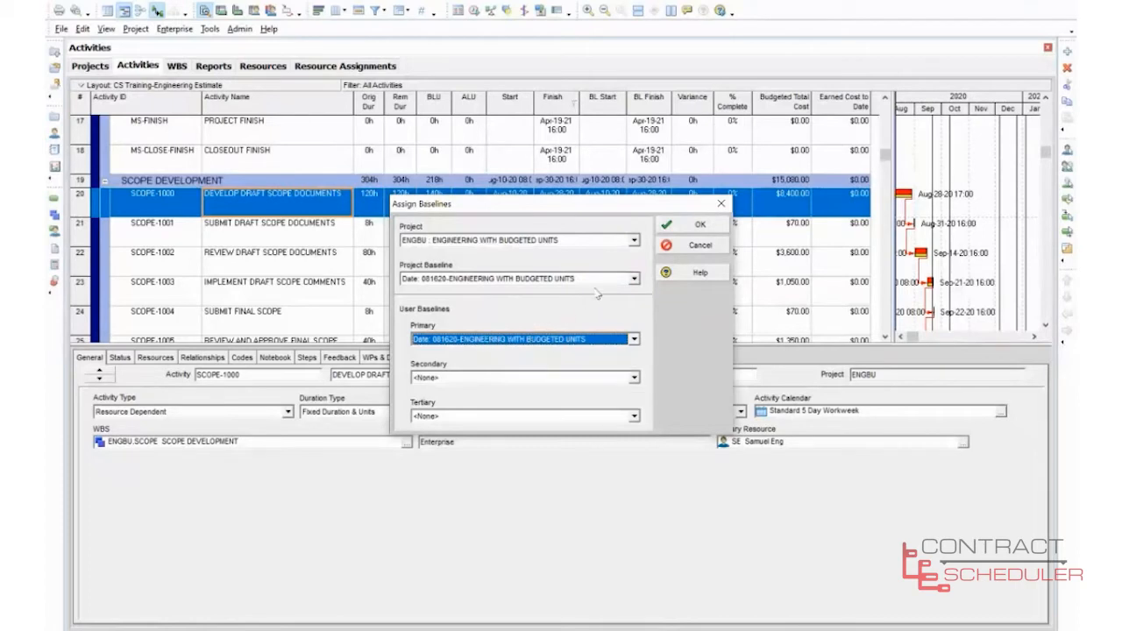
{"action": "left_click", "coordinate": [689, 246]}
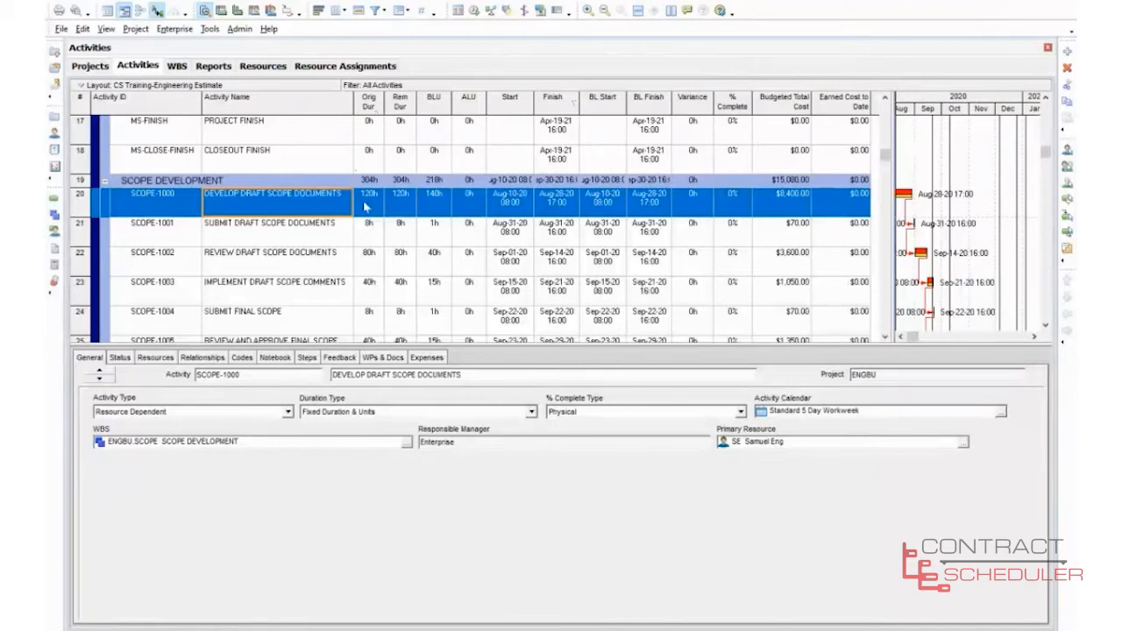
Examine SCOPE-1000's status details and the columns selected for the activities layout.
{"action": "left_click", "coordinate": [121, 359]}
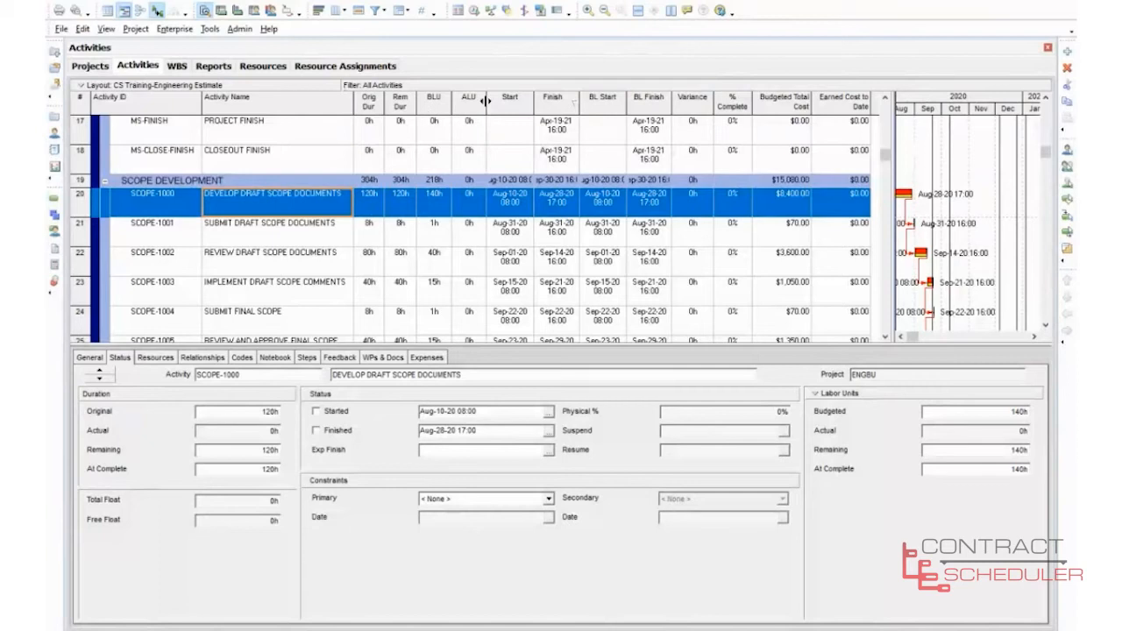
{"action": "left_click", "coordinate": [335, 15]}
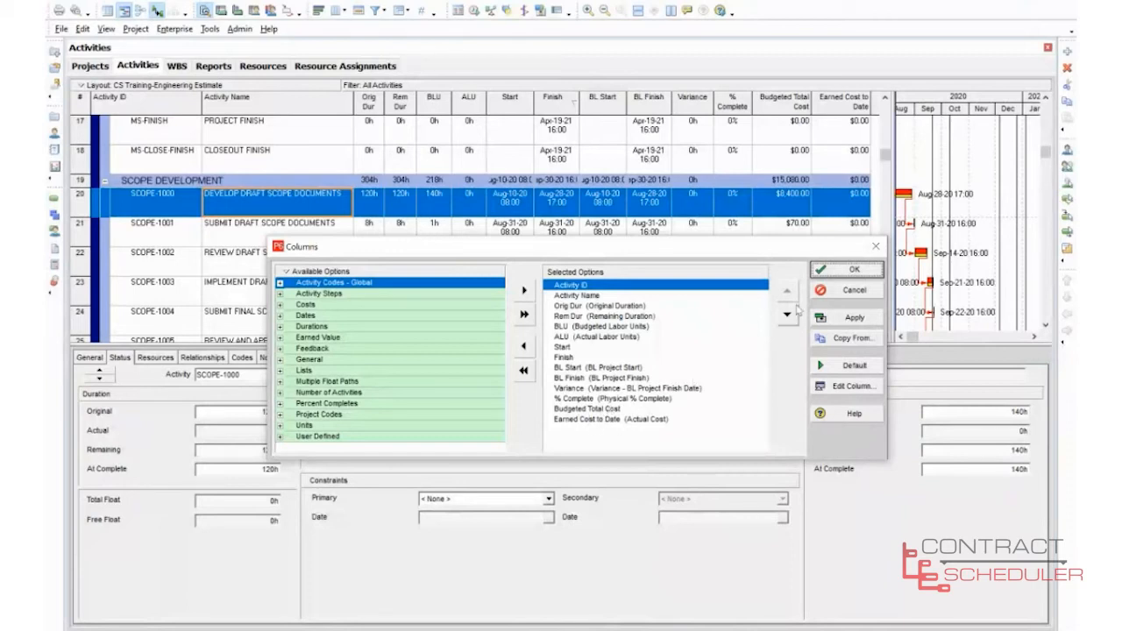
{"action": "left_click", "coordinate": [835, 291]}
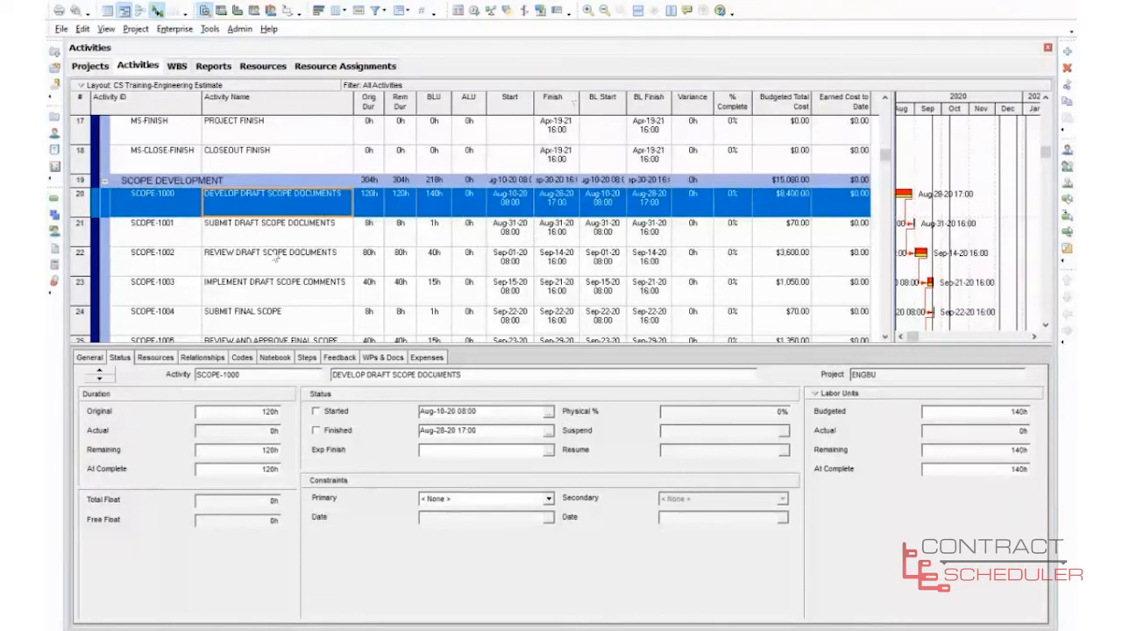
Check SCOPE-1000's activity type, duration type, percent complete type and assigned resources.
{"action": "left_click", "coordinate": [100, 361]}
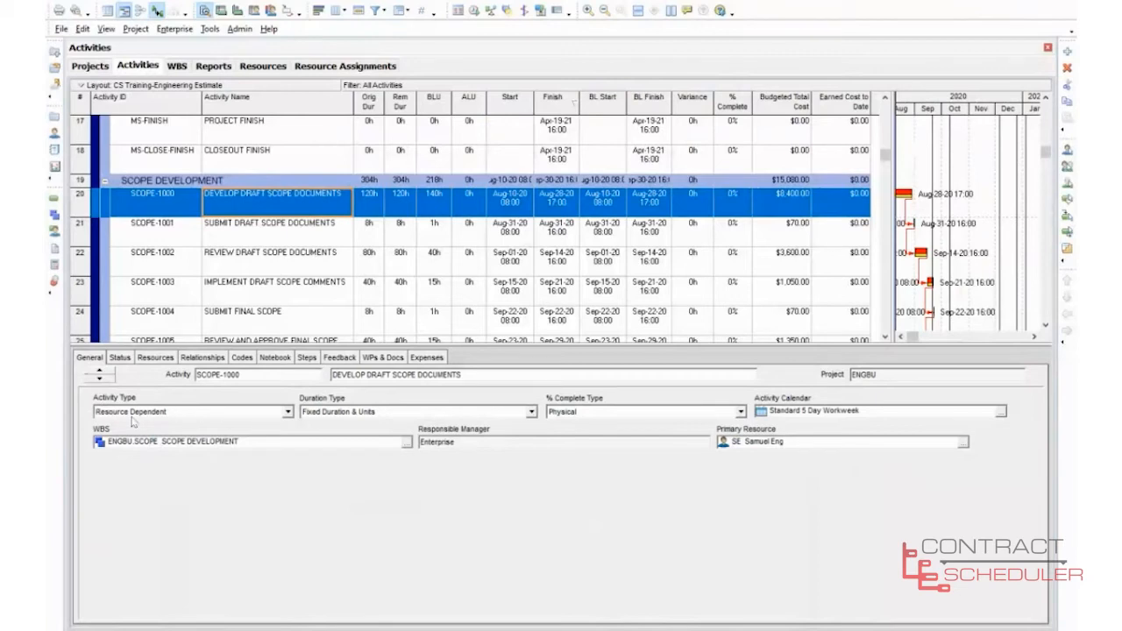
{"action": "left_click", "coordinate": [156, 357]}
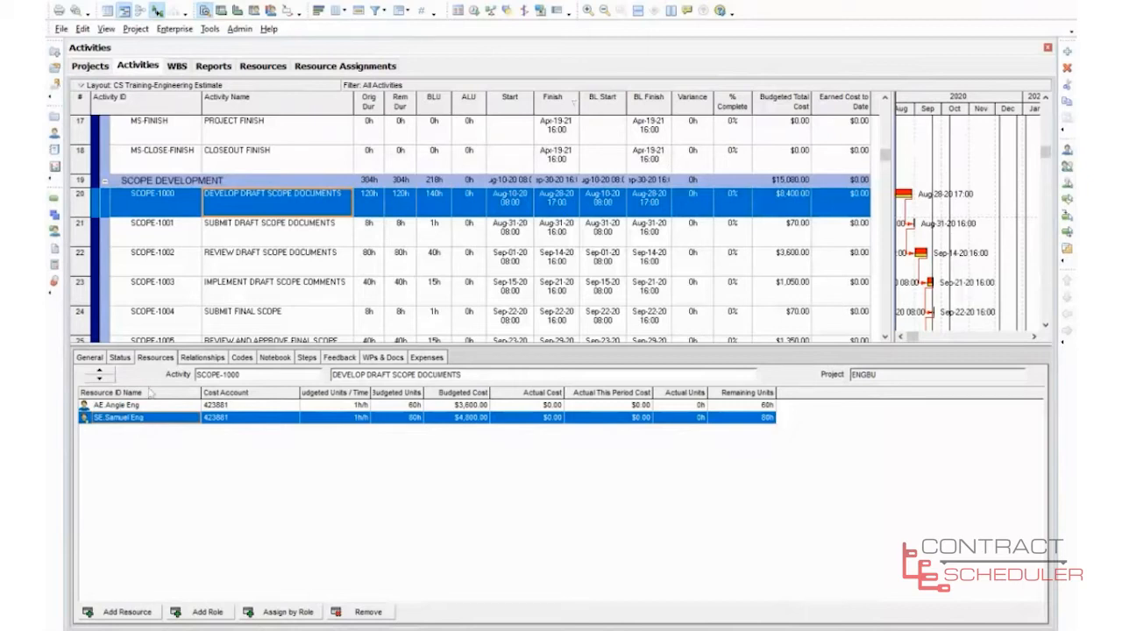
{"action": "left_click", "coordinate": [95, 359]}
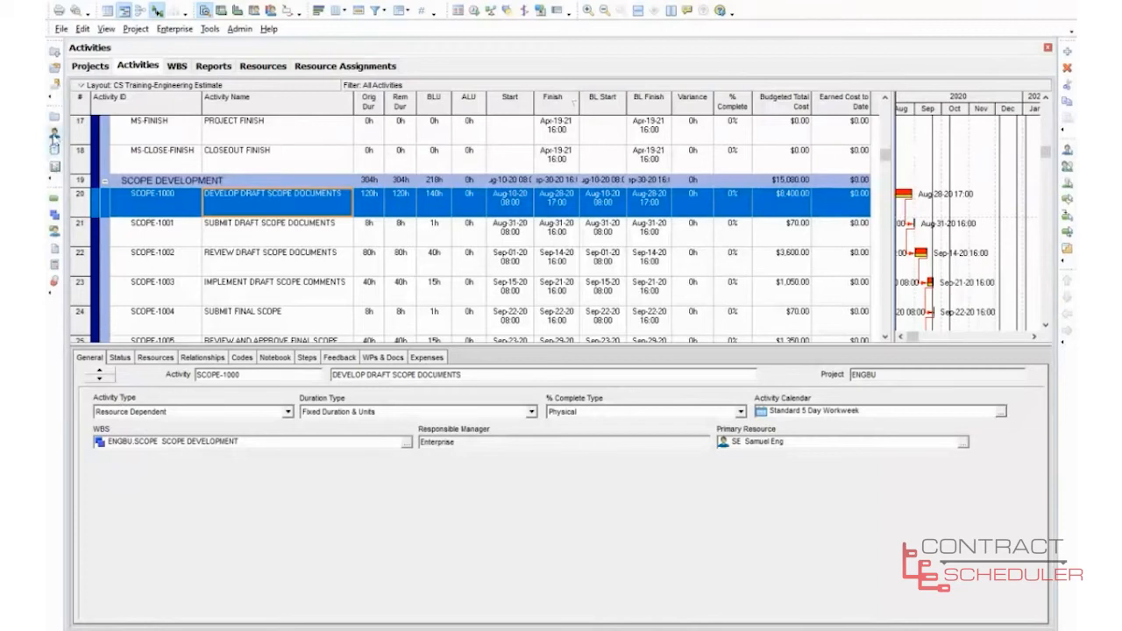
Check the calendars of resources AE and SE, and compare the activity types and calendars of SCOPE-1001 and SCOPE-1000.
{"action": "left_click", "coordinate": [53, 143]}
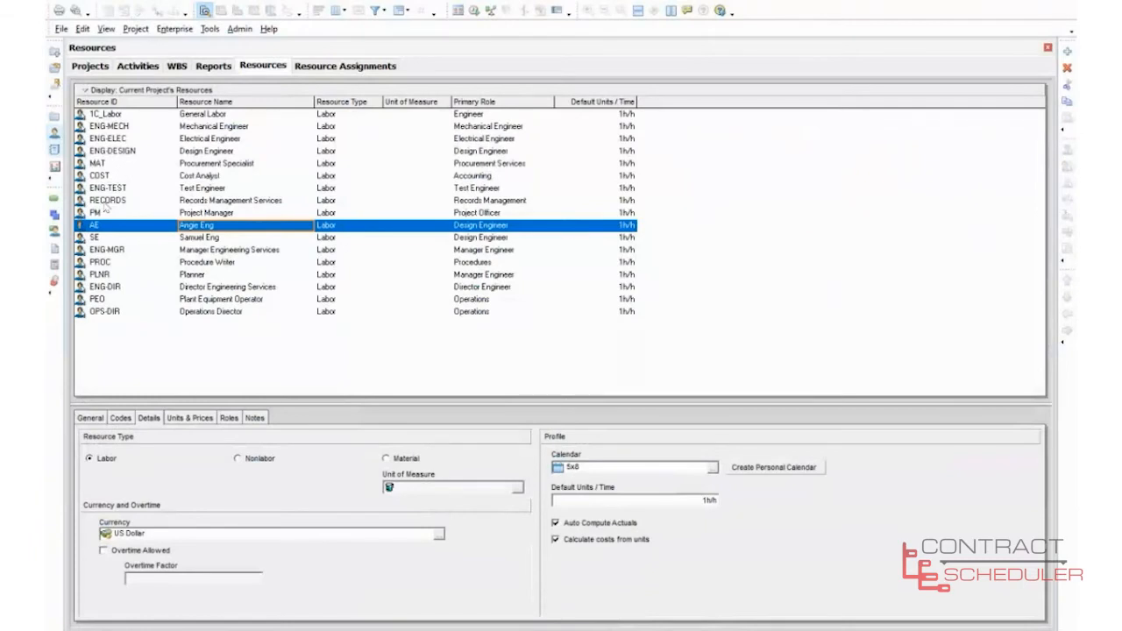
{"action": "key", "text": "Down"}
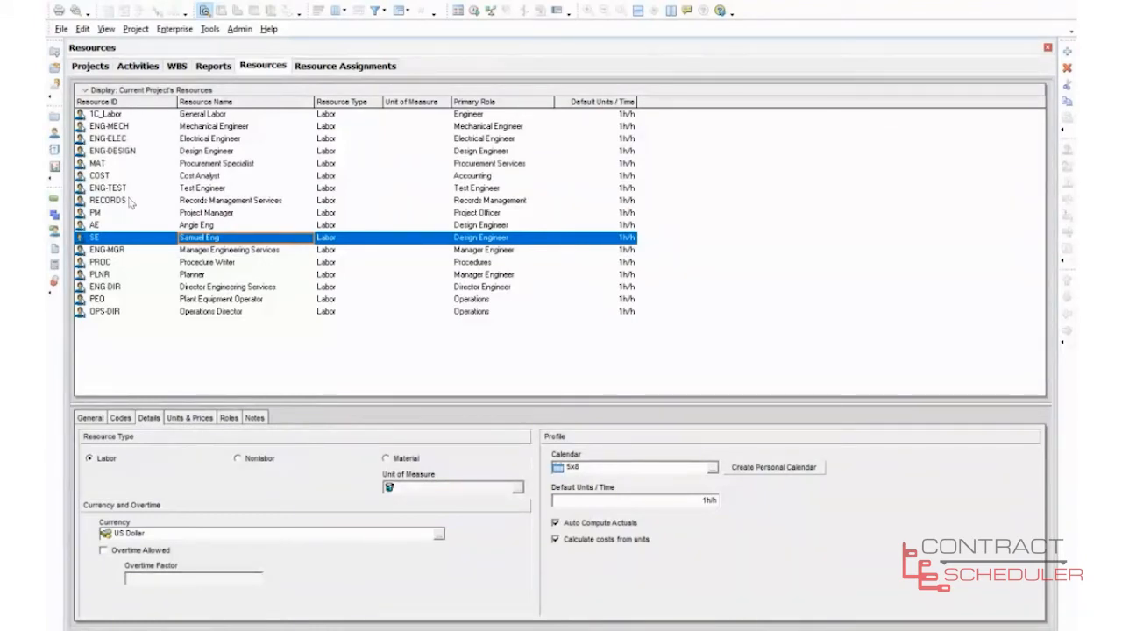
{"action": "left_click", "coordinate": [138, 67]}
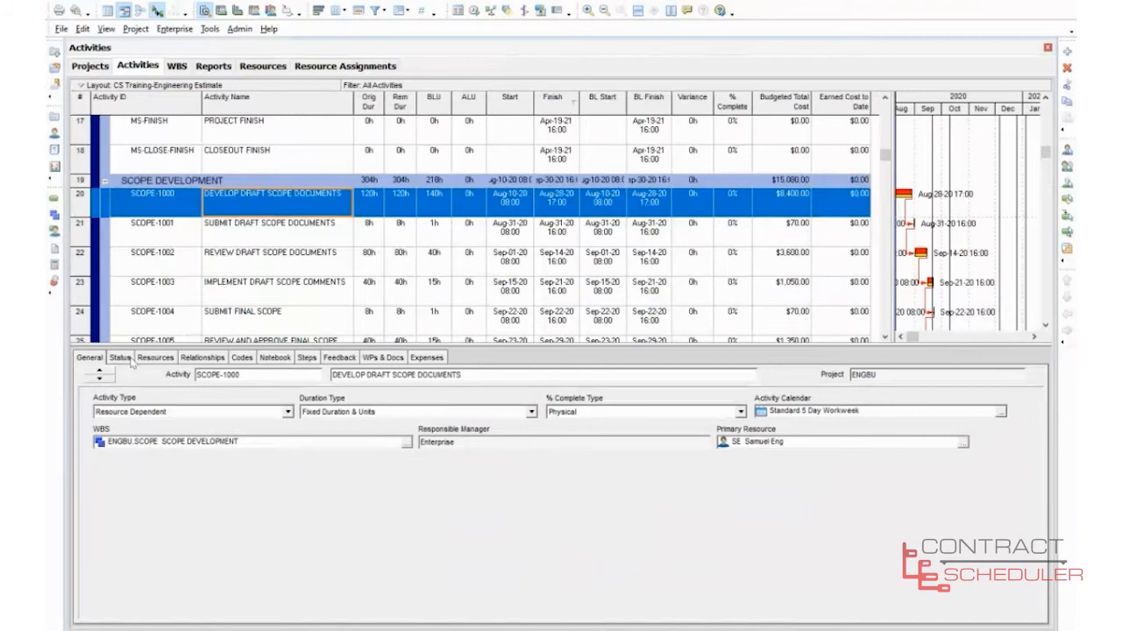
{"action": "left_click", "coordinate": [246, 232]}
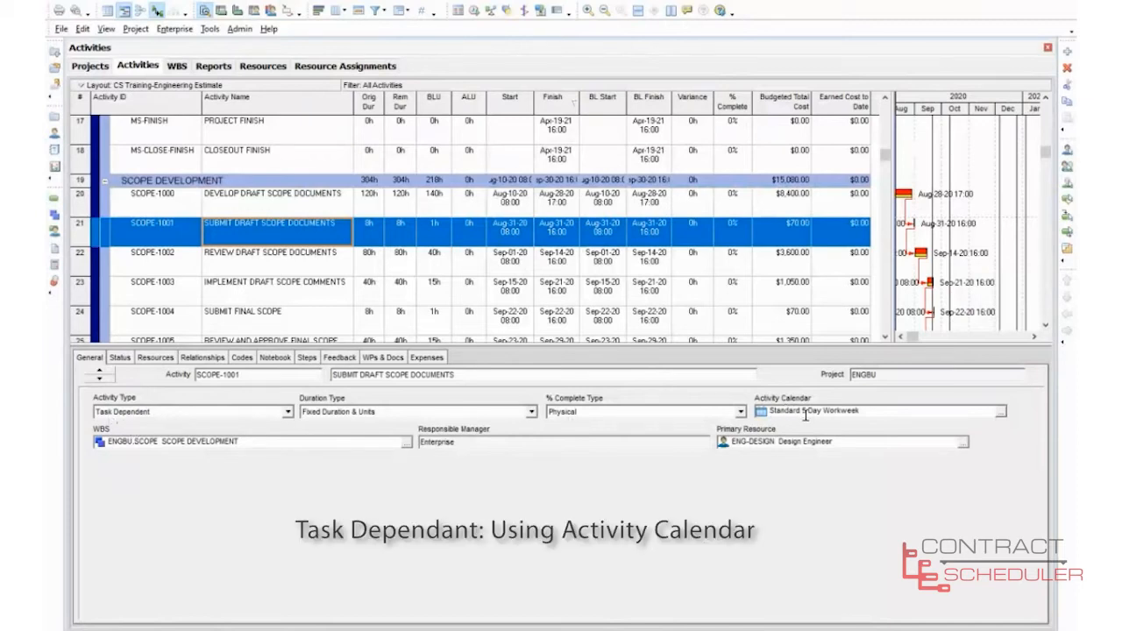
{"action": "left_click", "coordinate": [286, 213]}
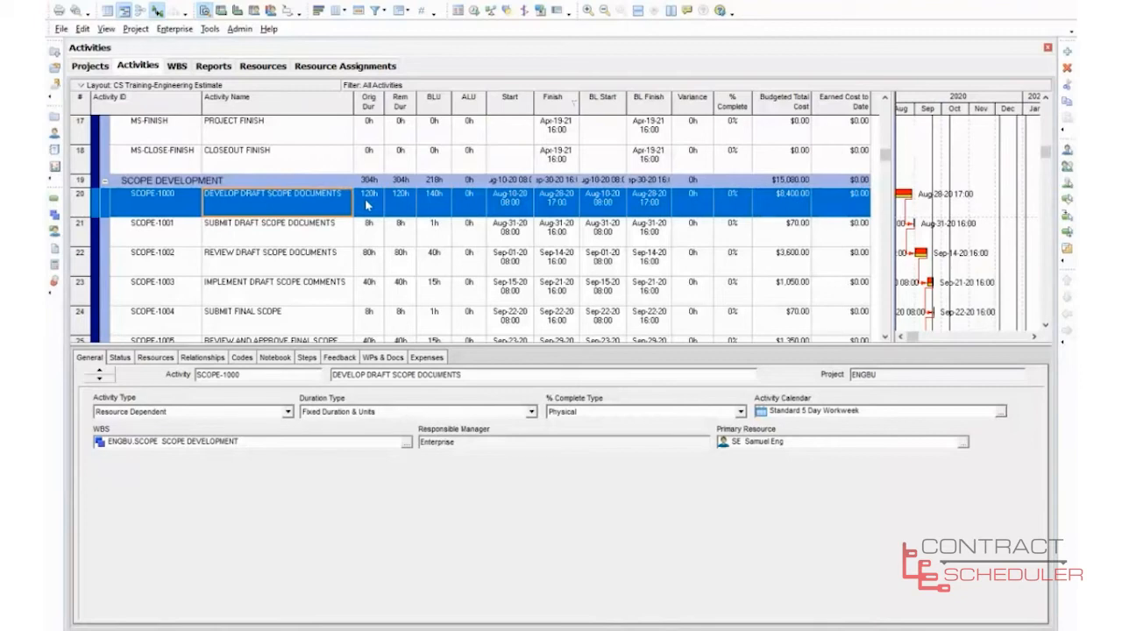
Examine the budgeted units and units per time of the AE and SE resource assignments on SCOPE-1000.
{"action": "left_click", "coordinate": [153, 361]}
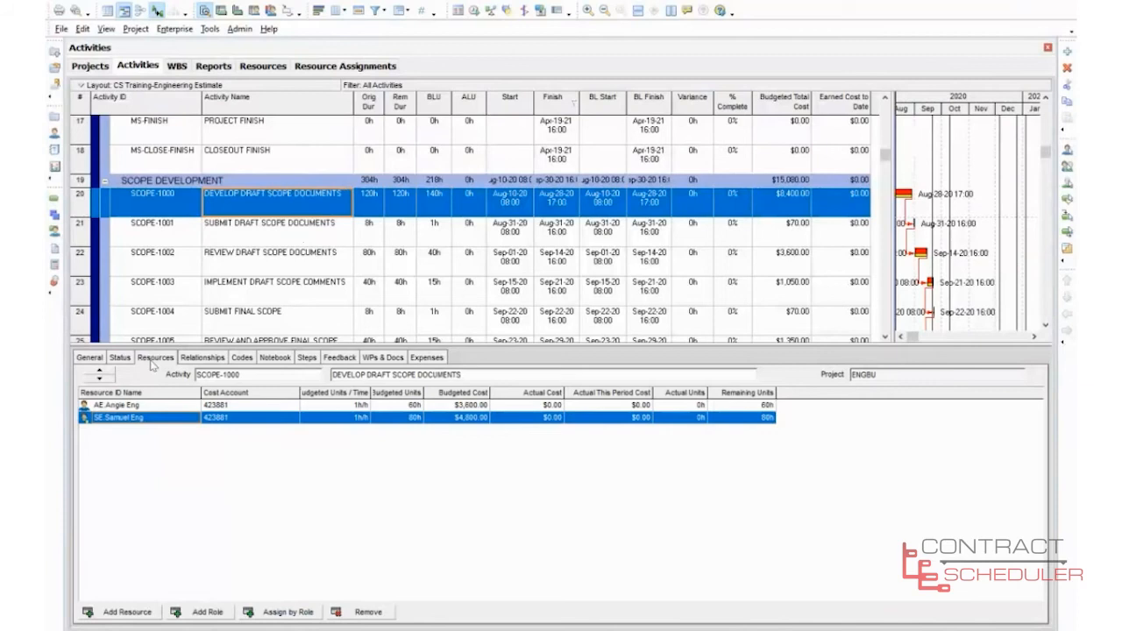
{"action": "left_click", "coordinate": [158, 405]}
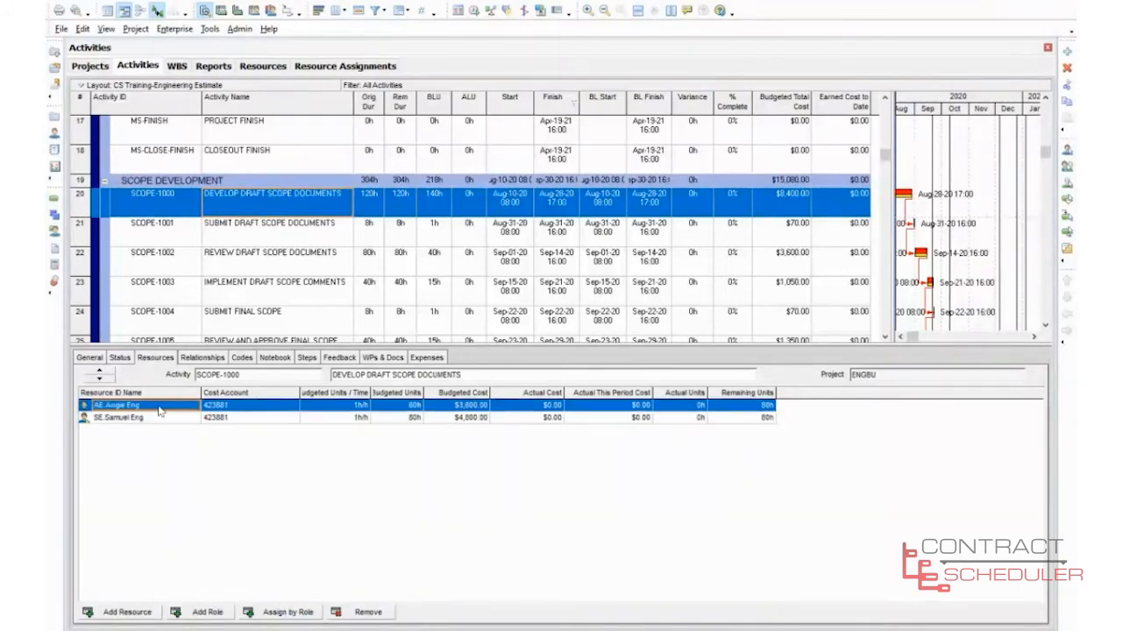
{"action": "left_click", "coordinate": [398, 419]}
{"action": "left_click", "coordinate": [399, 407]}
{"action": "left_click", "coordinate": [399, 406]}
{"action": "left_click_drag", "start_coordinate": [400, 409], "coordinate": [353, 403]}
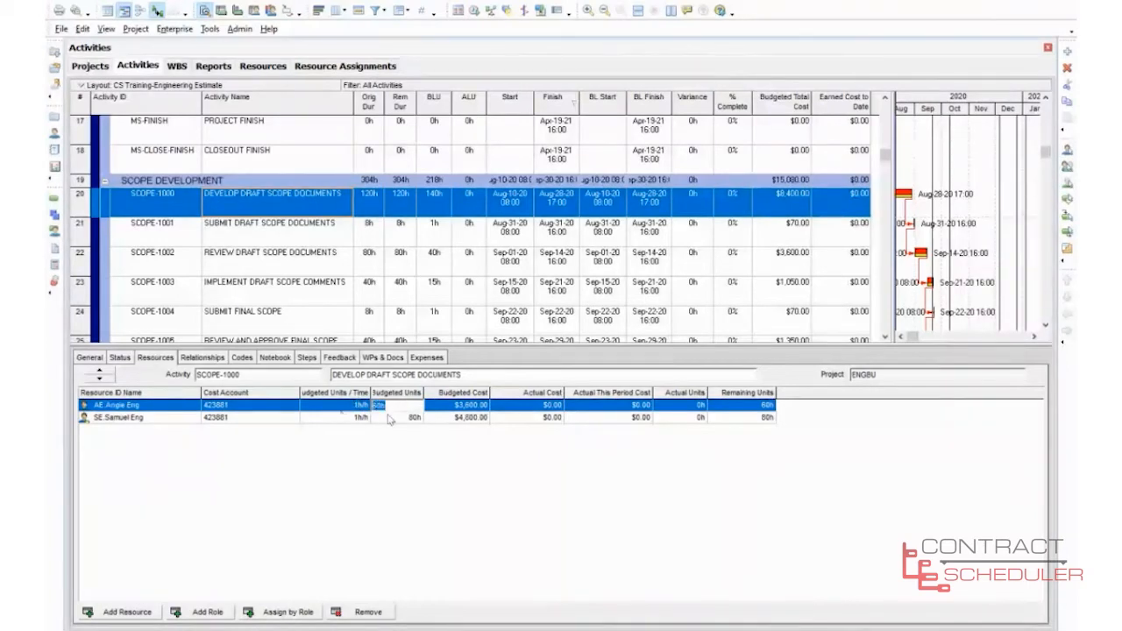
{"action": "left_click", "coordinate": [390, 419]}
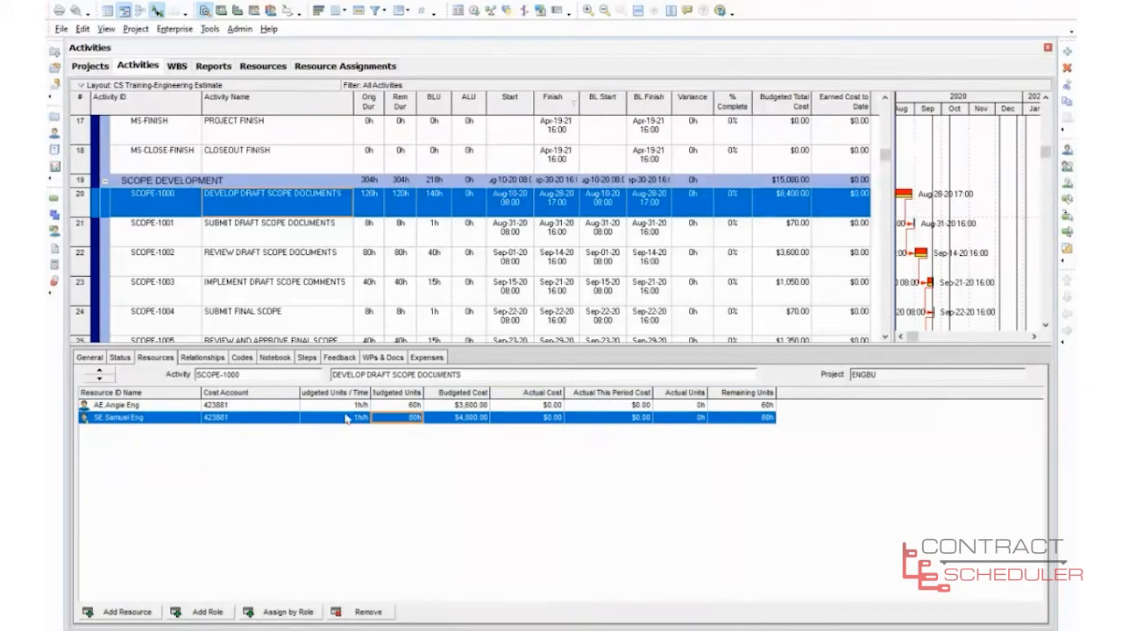
{"action": "left_click", "coordinate": [181, 407]}
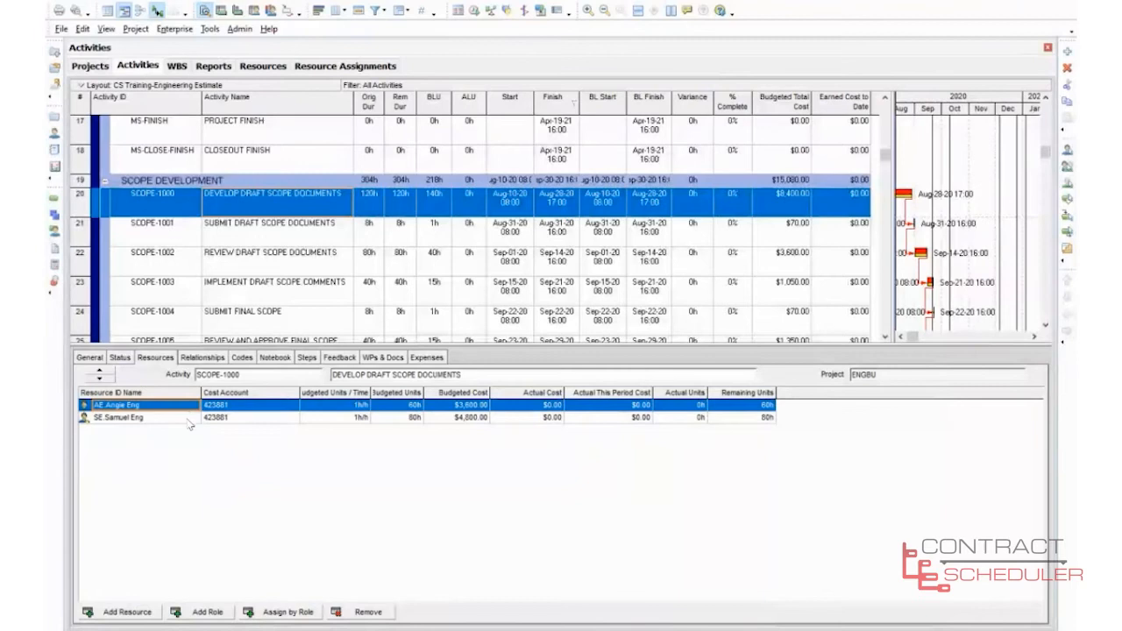
{"action": "left_click", "coordinate": [187, 419]}
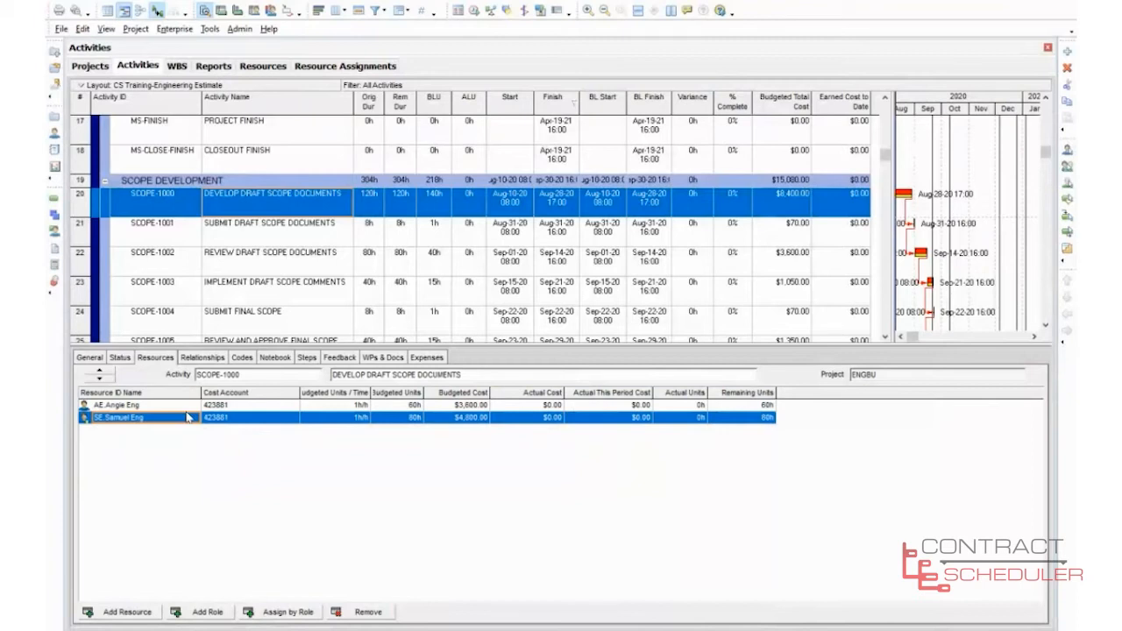
View the resource assignments with their time-phased units, and check their grouping by activity name and resource ID.
{"action": "left_click", "coordinate": [54, 231]}
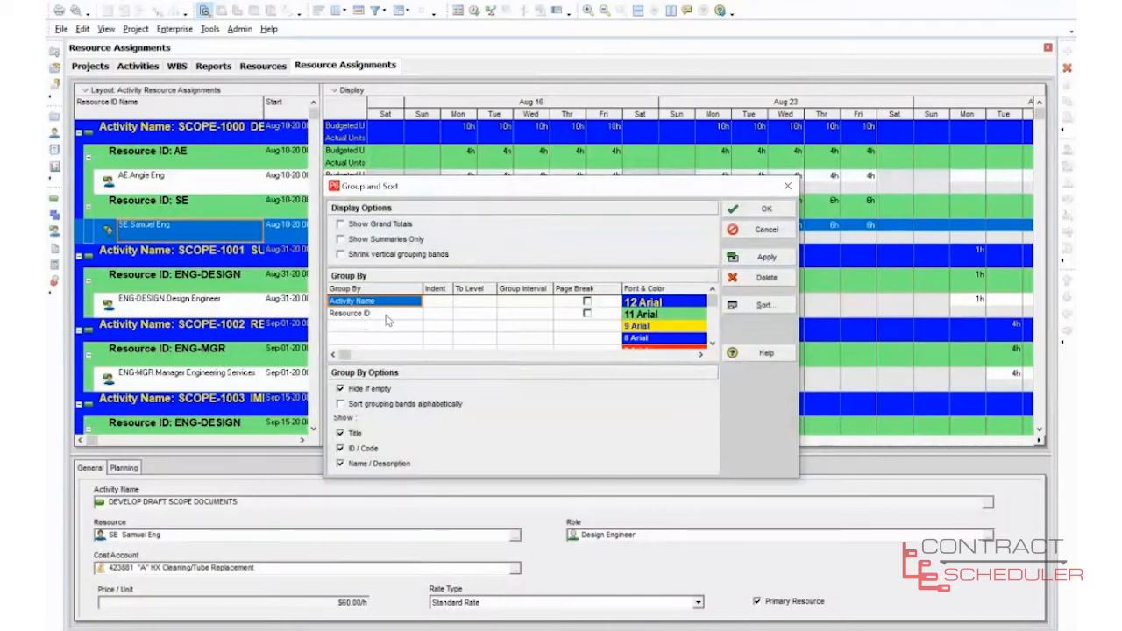
{"action": "left_click", "coordinate": [761, 231]}
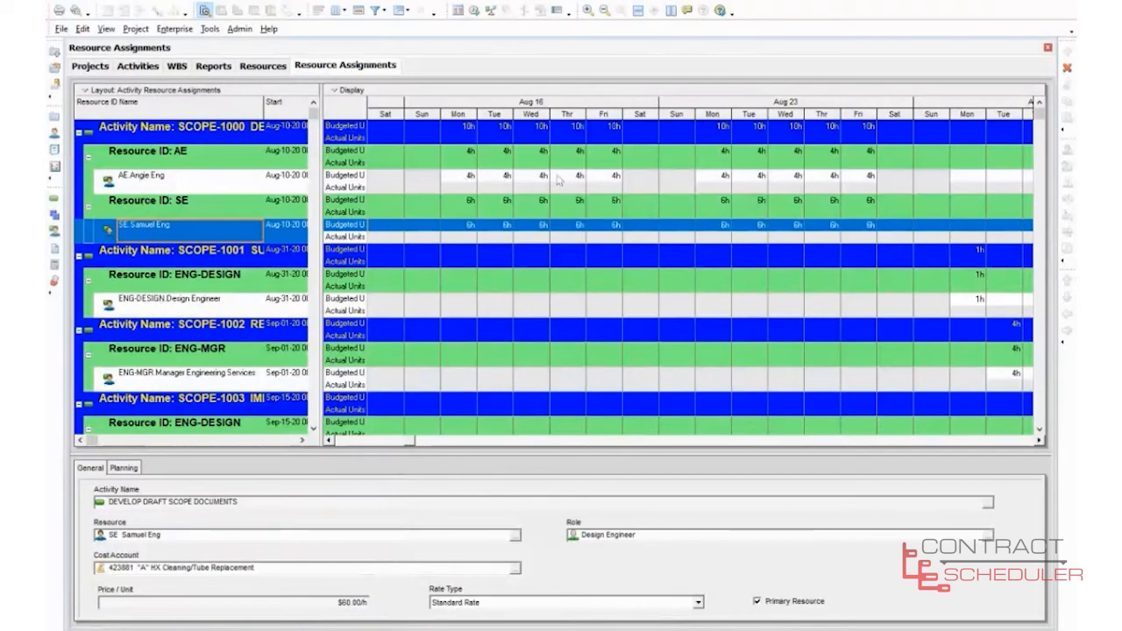
Examine AE's daily budgeted units on SCOPE-1000 for the week of Aug 16, Monday through Friday.
{"action": "left_click", "coordinate": [465, 178]}
{"action": "left_click", "coordinate": [471, 179]}
{"action": "left_click", "coordinate": [508, 178]}
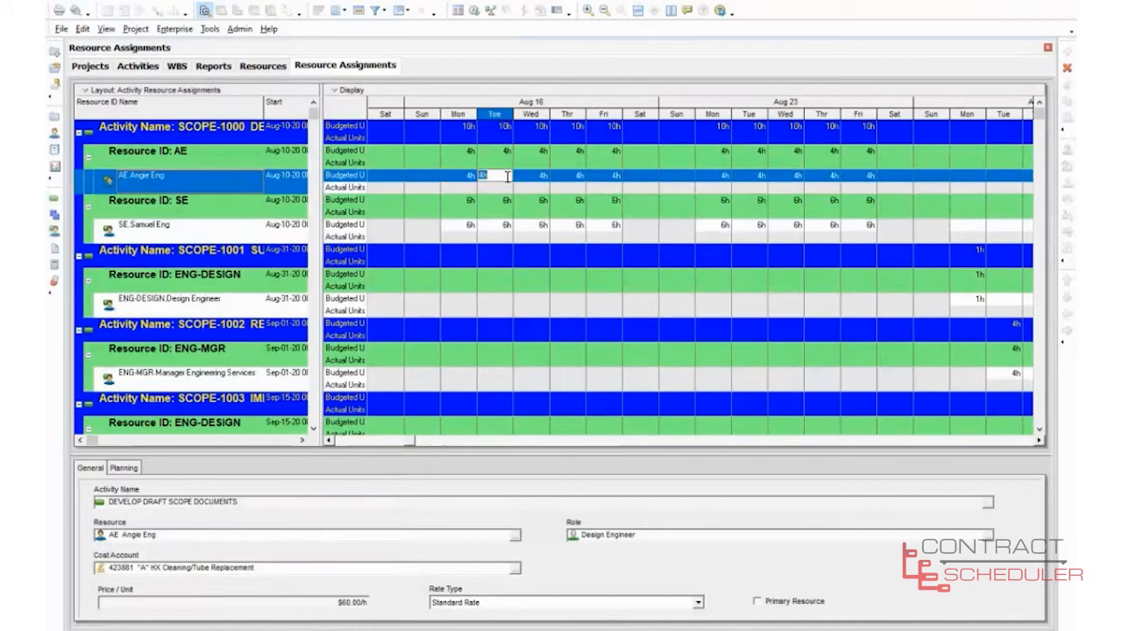
{"action": "left_click", "coordinate": [531, 178]}
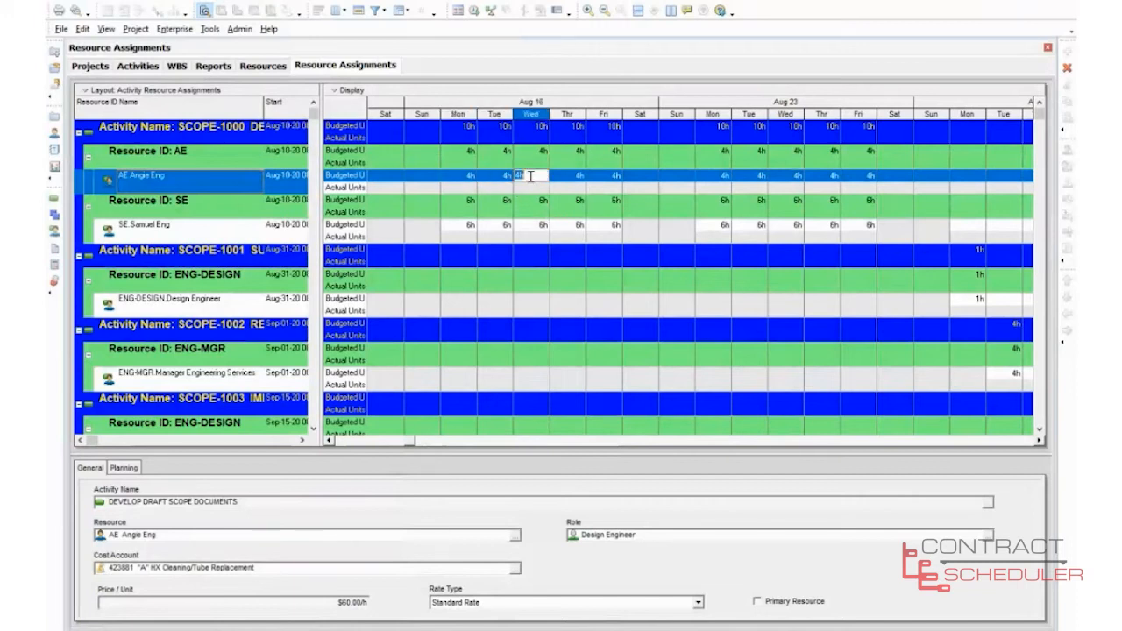
{"action": "left_click", "coordinate": [561, 180]}
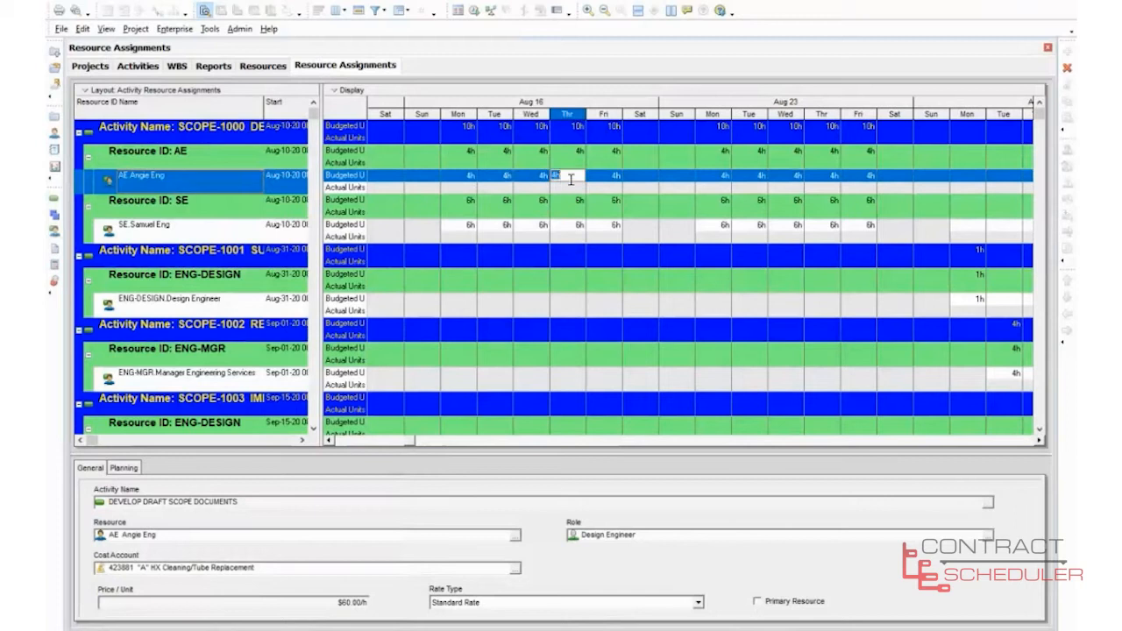
{"action": "left_click", "coordinate": [603, 179]}
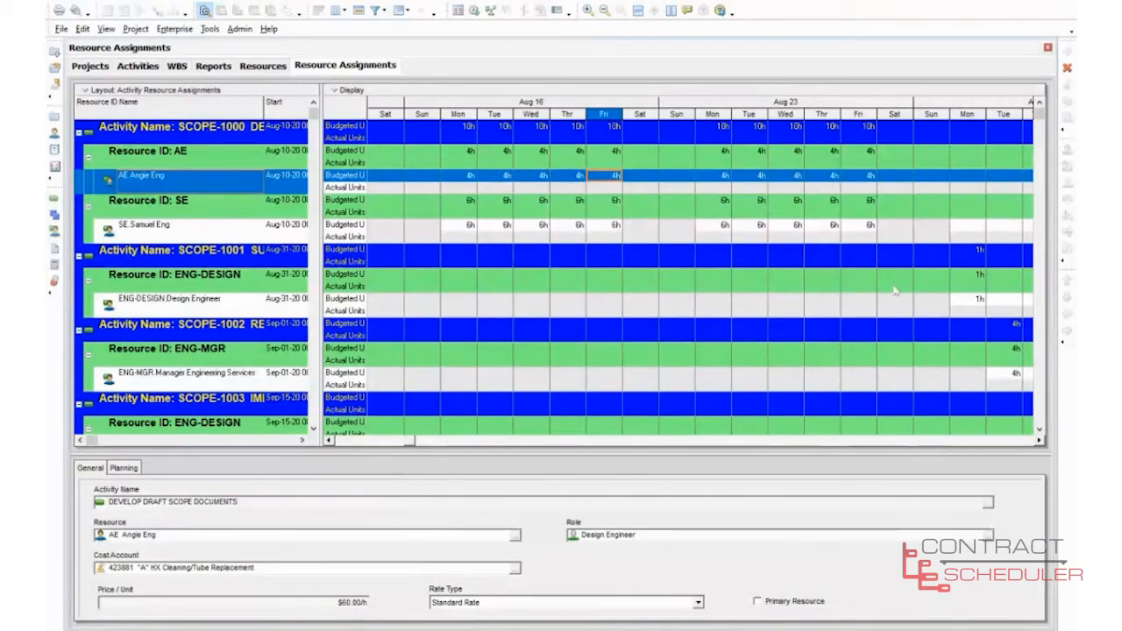
Examine SE's daily budgeted units on SCOPE-1000 for the week of Aug 09 in the time-phased resource assignments.
{"action": "left_click", "coordinate": [332, 441]}
{"action": "left_click", "coordinate": [333, 441]}
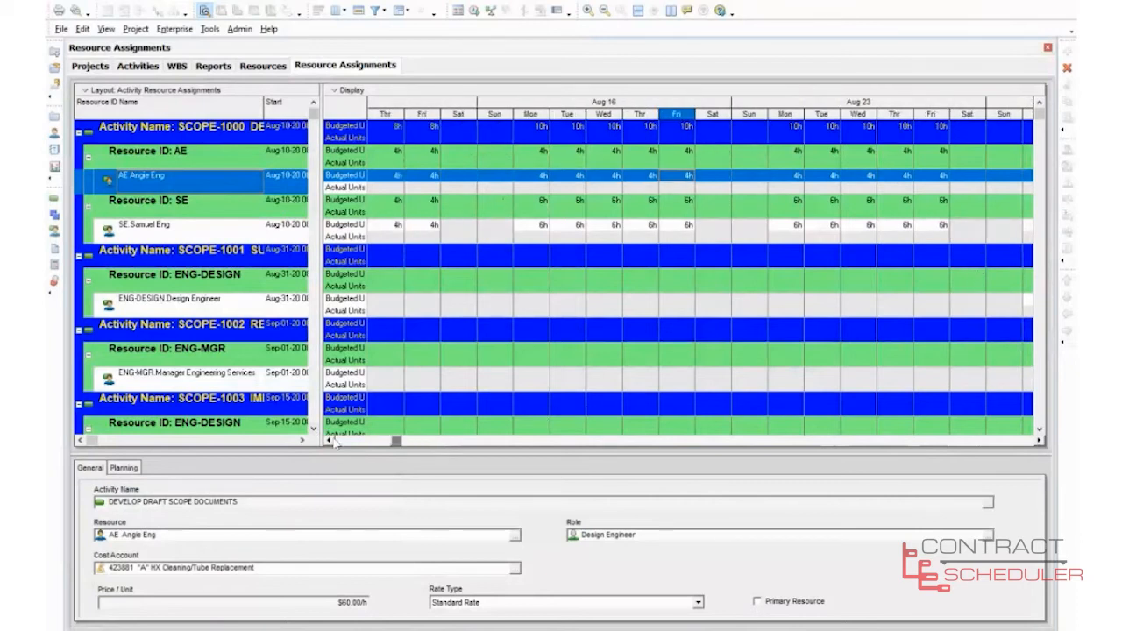
{"action": "left_click", "coordinate": [332, 441]}
{"action": "left_click", "coordinate": [332, 440]}
{"action": "left_click", "coordinate": [332, 441]}
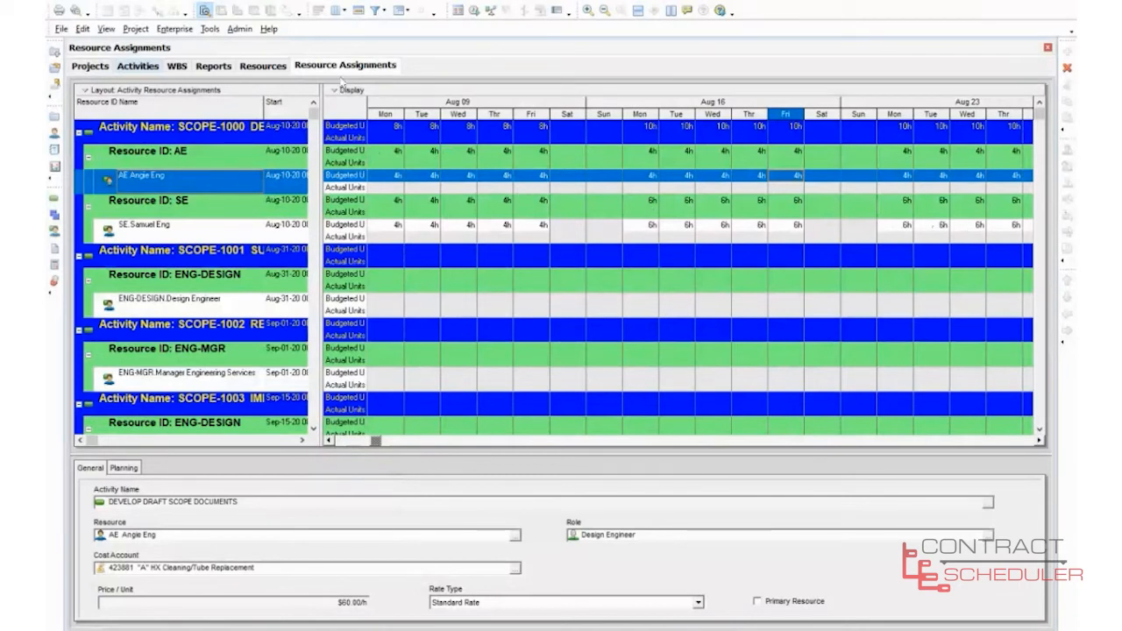
{"action": "left_click", "coordinate": [428, 225]}
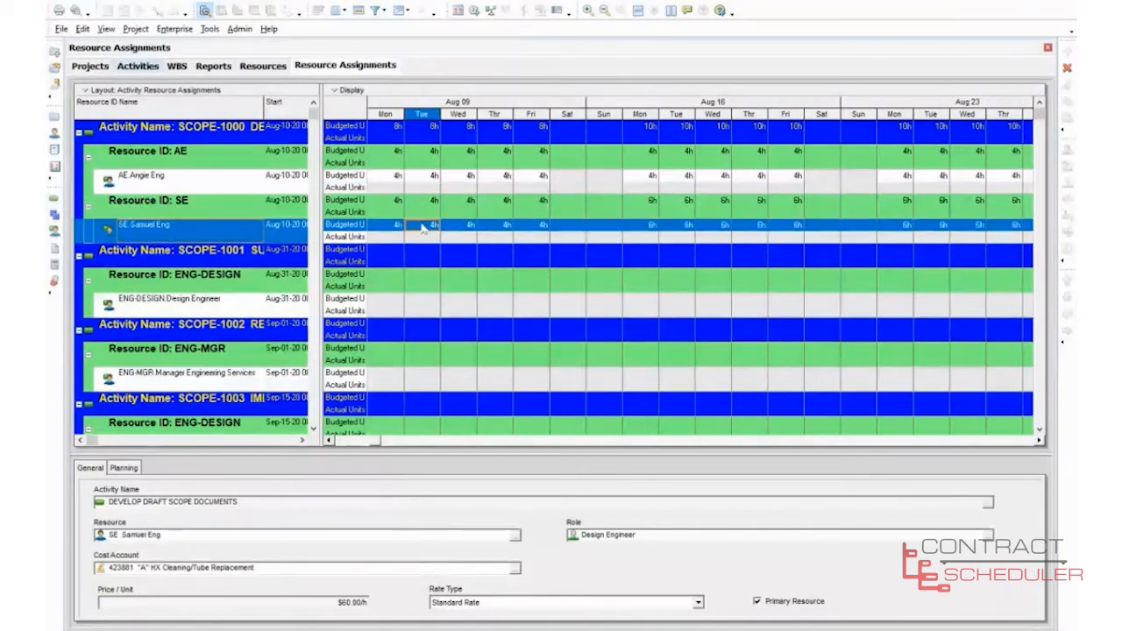
{"action": "left_click", "coordinate": [471, 226]}
{"action": "left_click", "coordinate": [511, 227]}
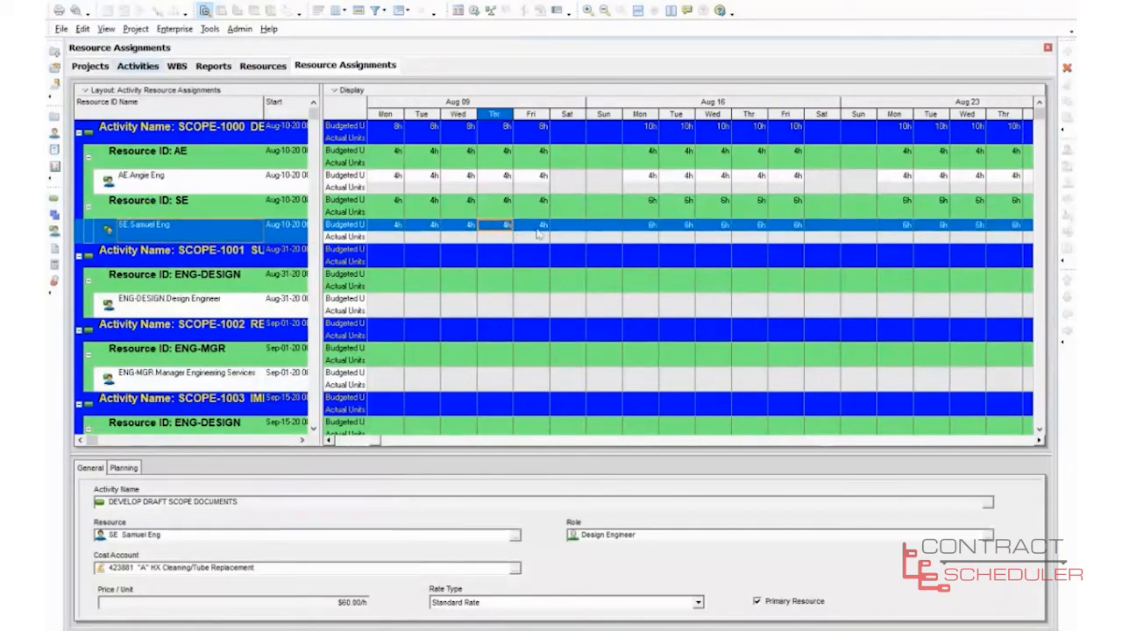
{"action": "left_click", "coordinate": [536, 229]}
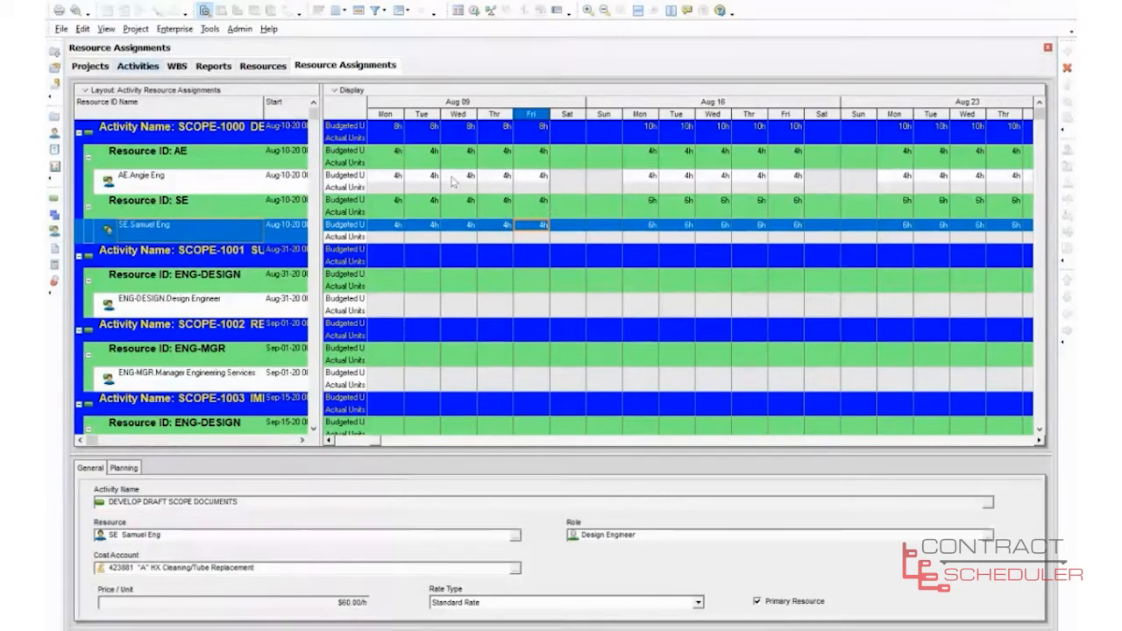
Return to the activities and mark SCOPE-1000 as started on Aug-10-20 08:00.
{"action": "left_click", "coordinate": [137, 68]}
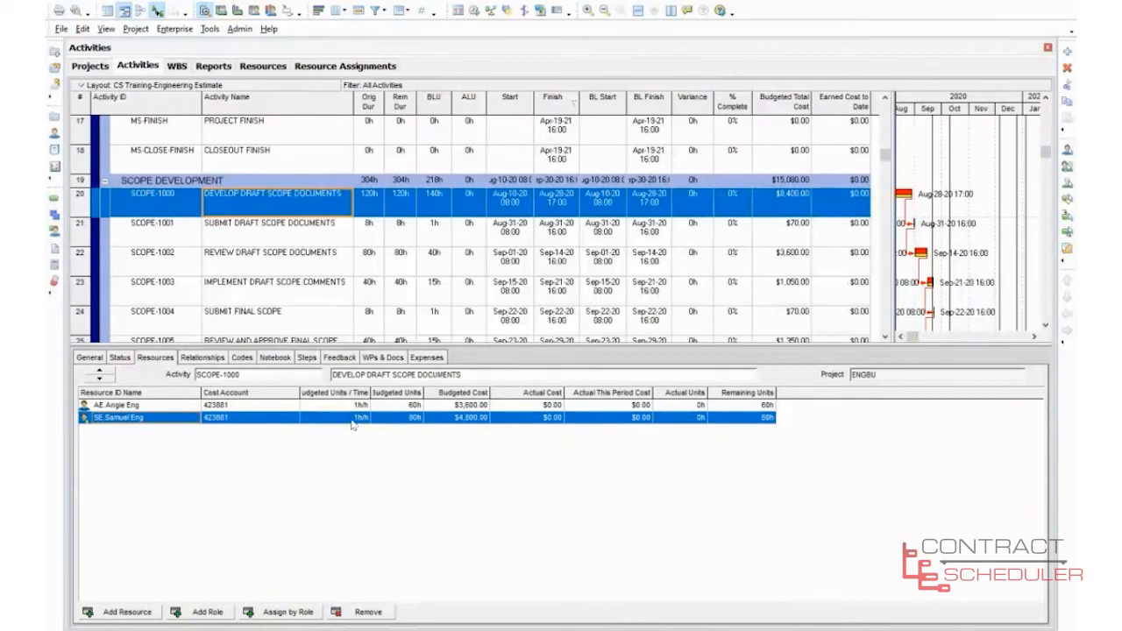
{"action": "left_click", "coordinate": [119, 358]}
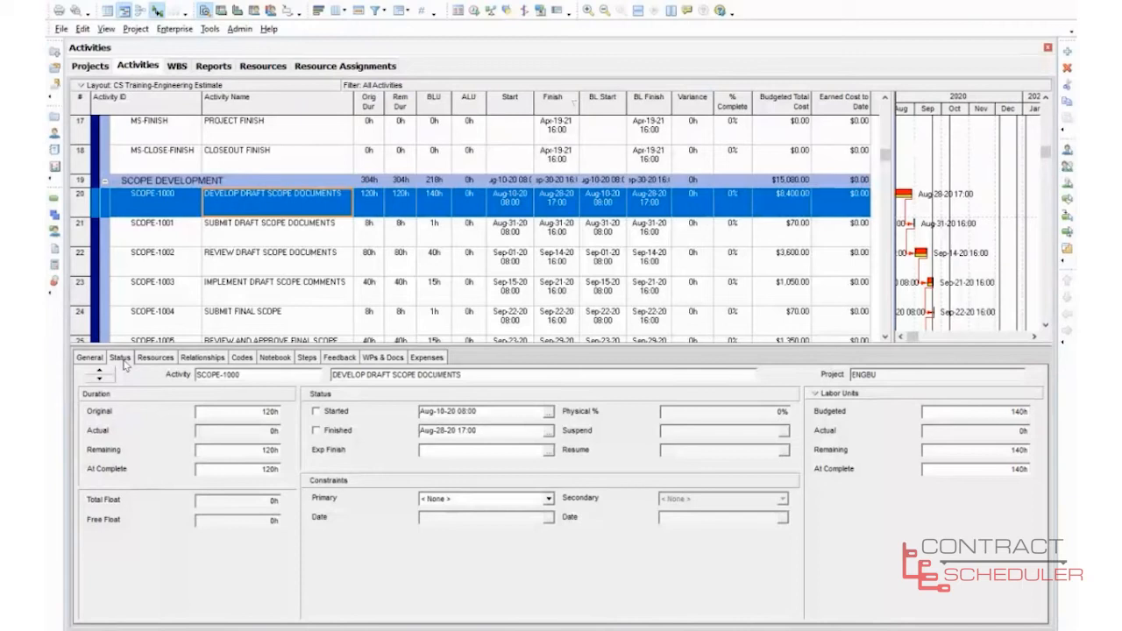
{"action": "left_click", "coordinate": [317, 412]}
Reschedule the project with the current data date set to Aug-11-20 00:00.
{"action": "left_click", "coordinate": [210, 29]}
{"action": "left_click", "coordinate": [226, 45]}
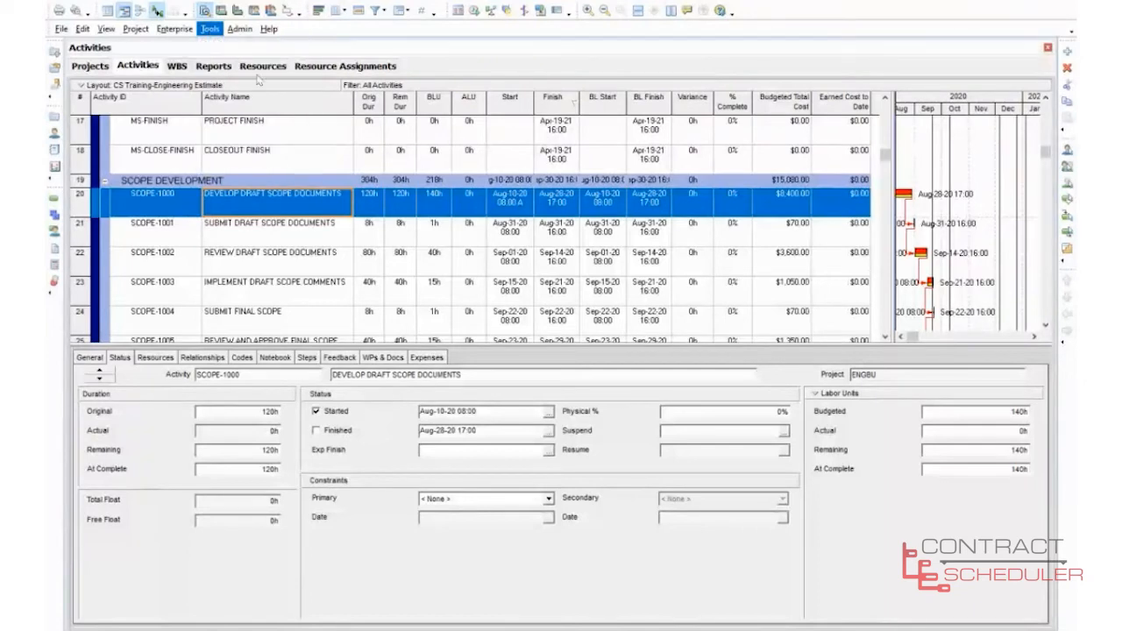
{"action": "left_click", "coordinate": [650, 278]}
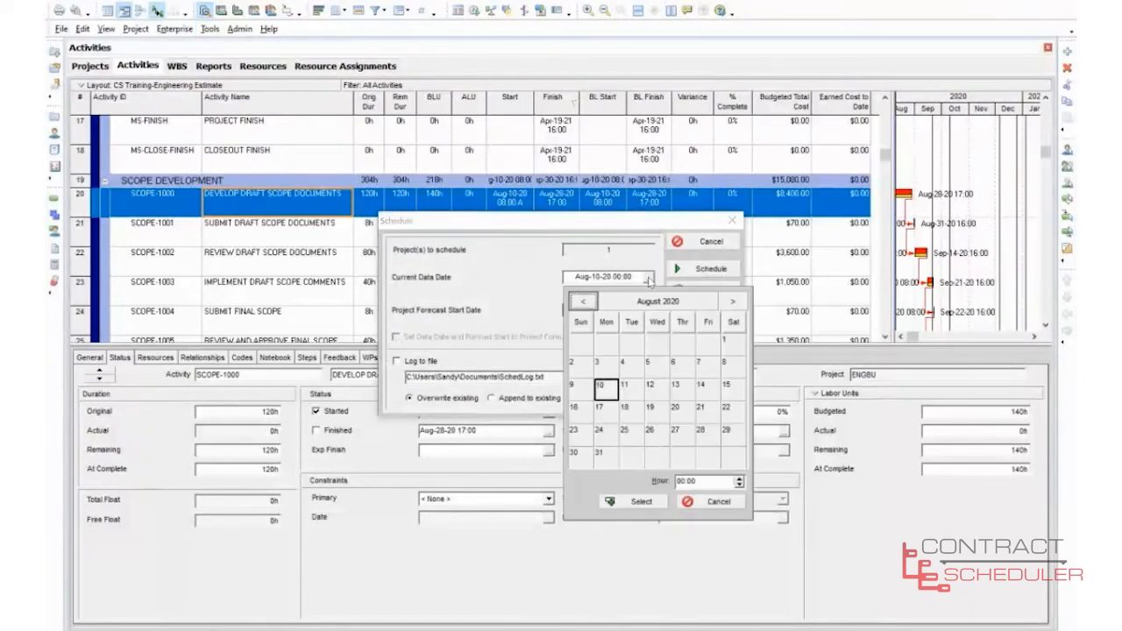
{"action": "left_click", "coordinate": [636, 395]}
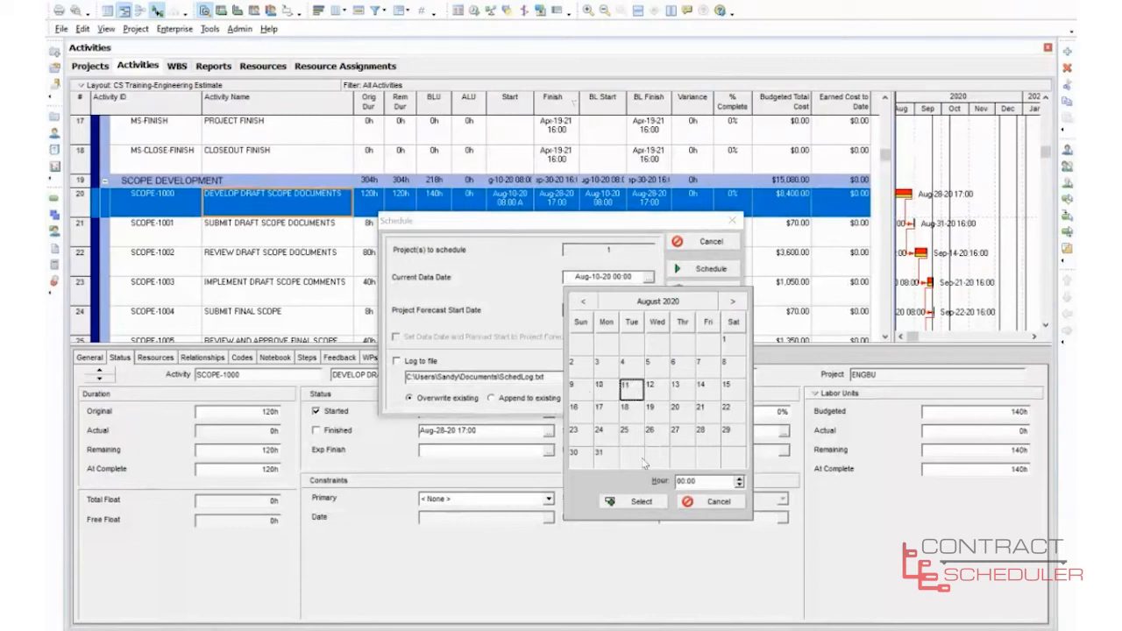
{"action": "left_click", "coordinate": [637, 506]}
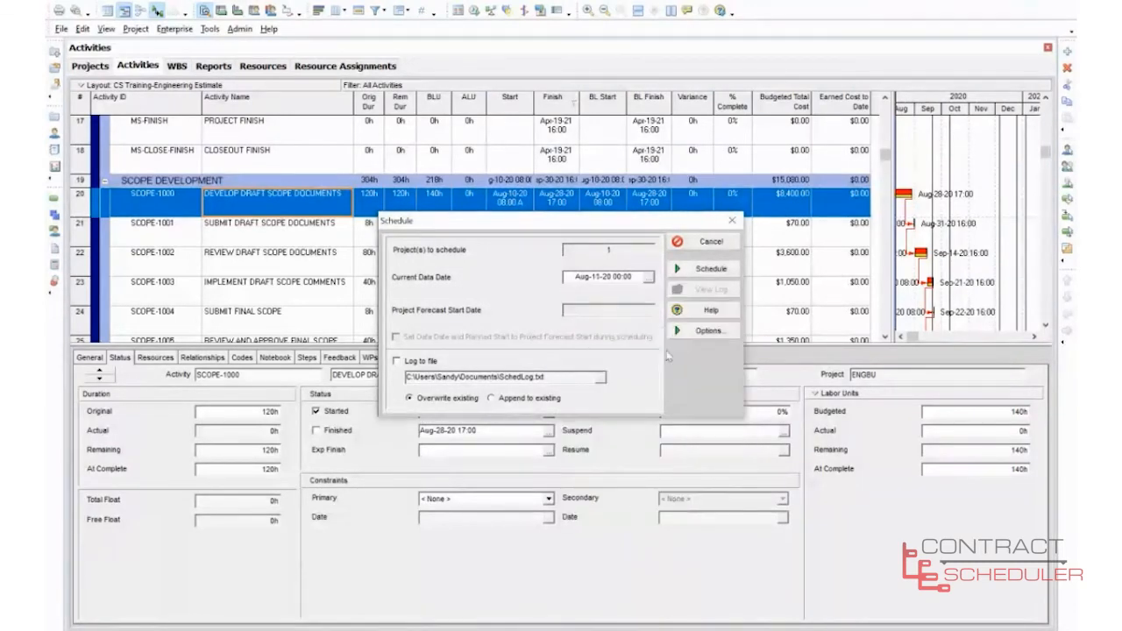
{"action": "left_click", "coordinate": [700, 273]}
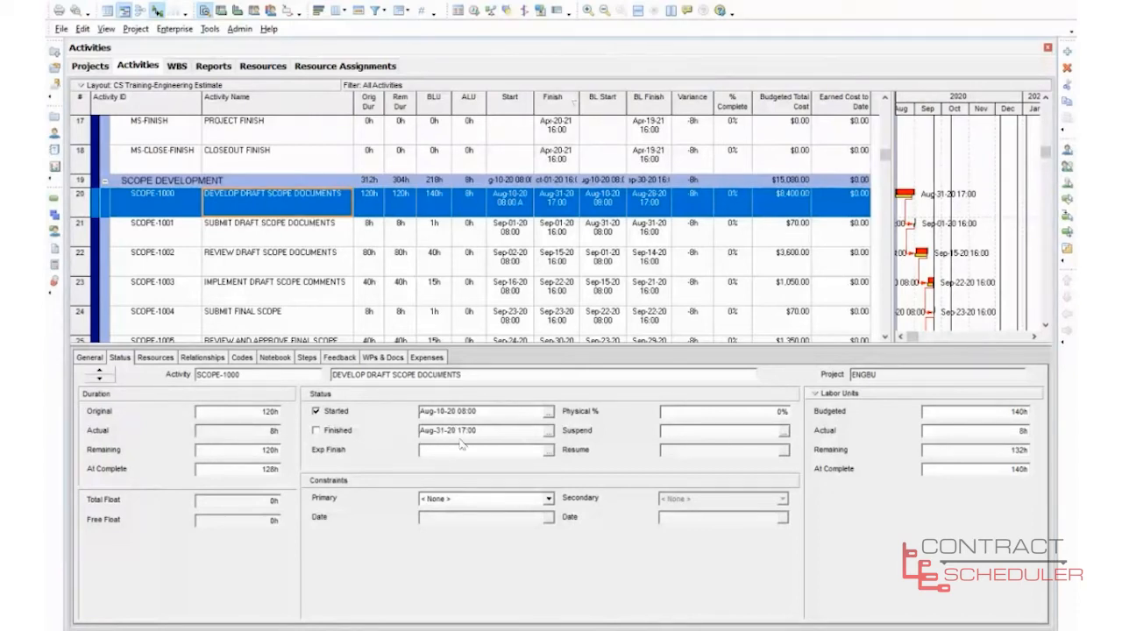
Set SCOPE-1000's finish date to Aug-28-20 17:00.
{"action": "left_click", "coordinate": [548, 432]}
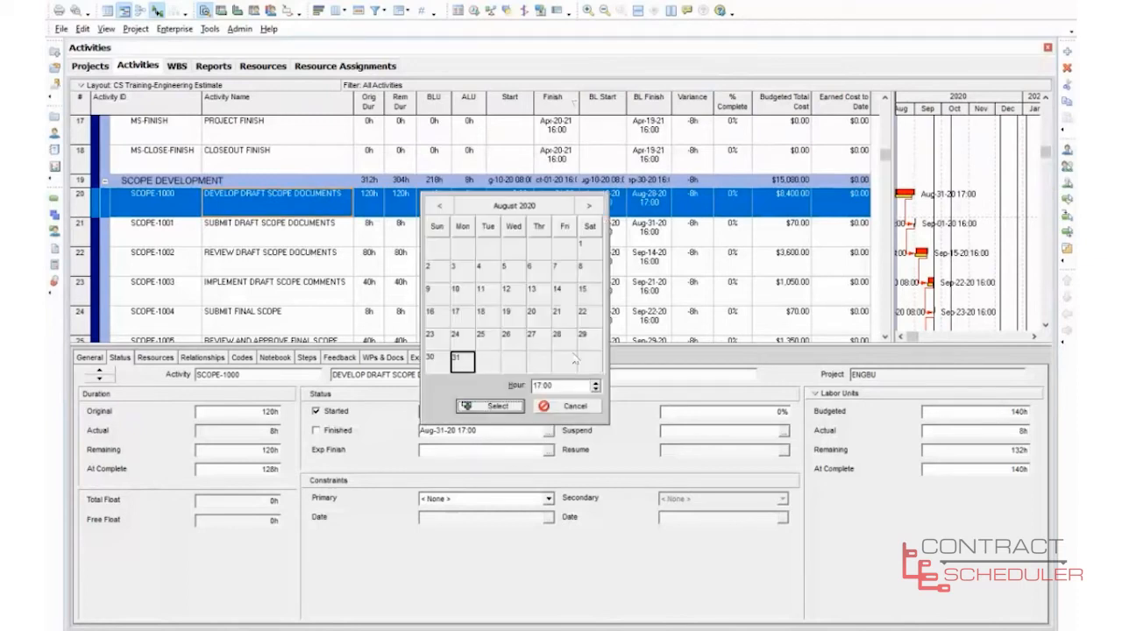
{"action": "left_click", "coordinate": [562, 344]}
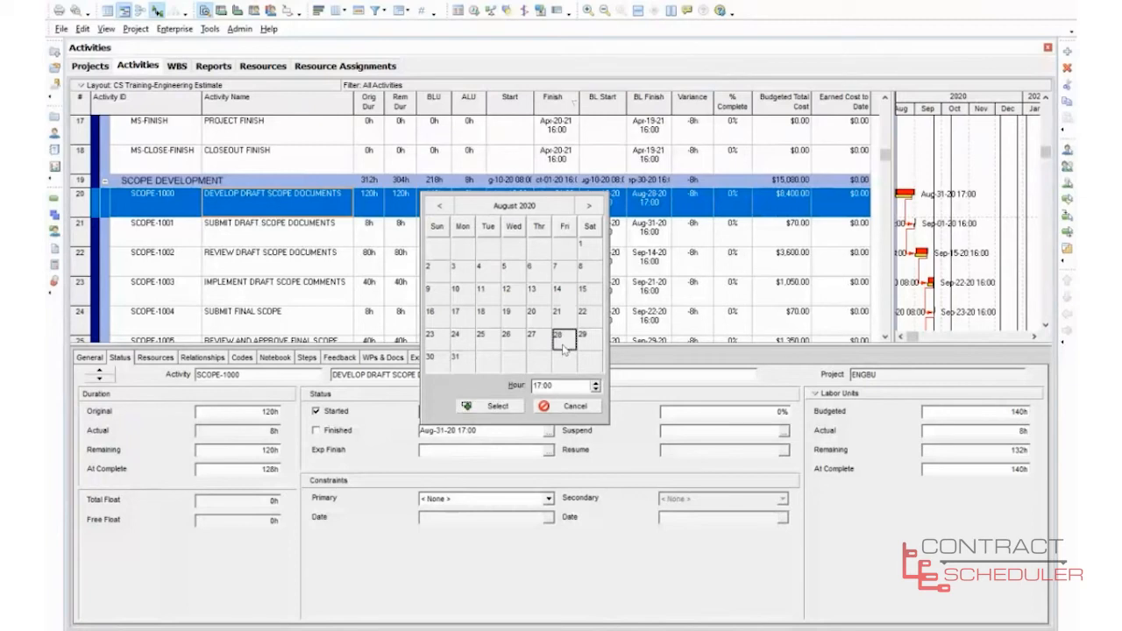
{"action": "left_click", "coordinate": [496, 406]}
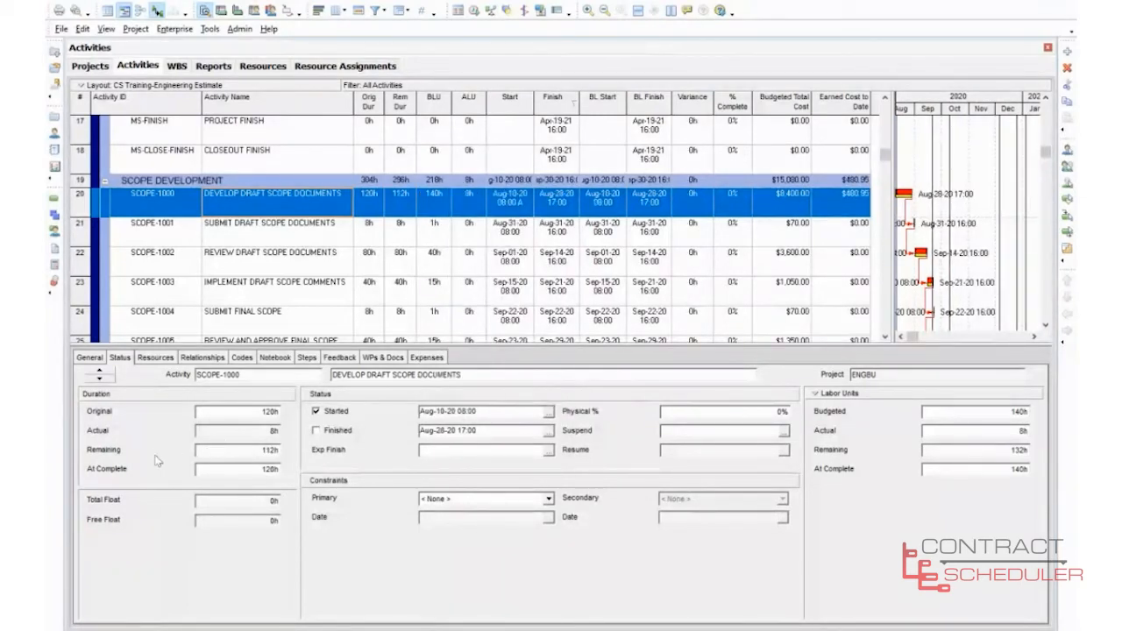
Review SCOPE-1000's original and remaining durations and its budgeted and actual labor units.
{"action": "left_click", "coordinate": [213, 450]}
{"action": "left_click", "coordinate": [365, 210]}
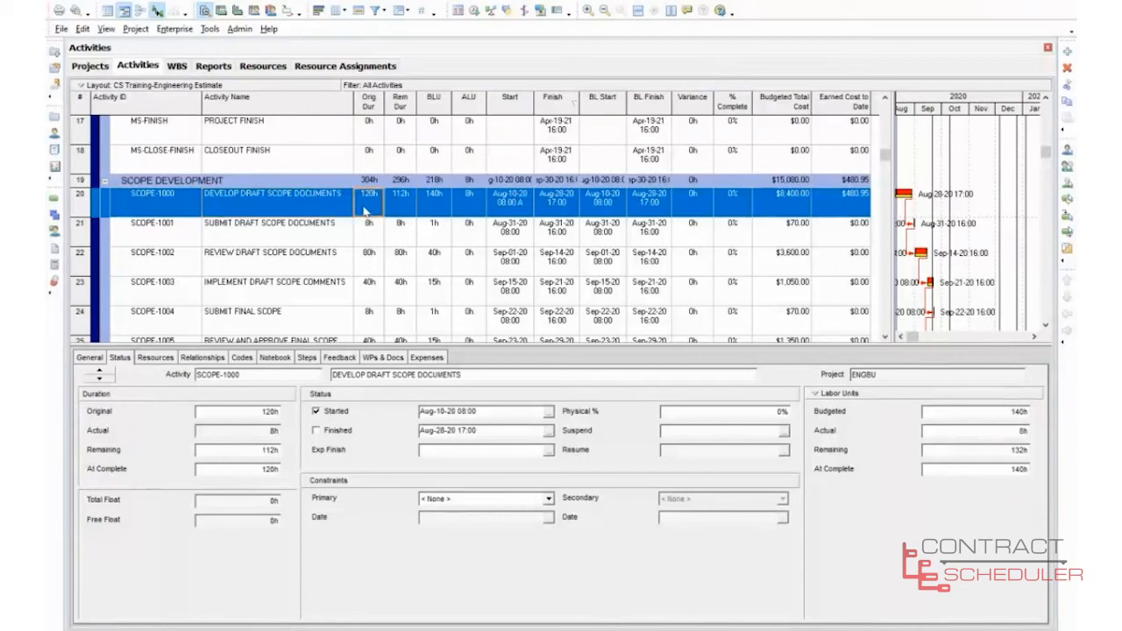
{"action": "left_click", "coordinate": [399, 208]}
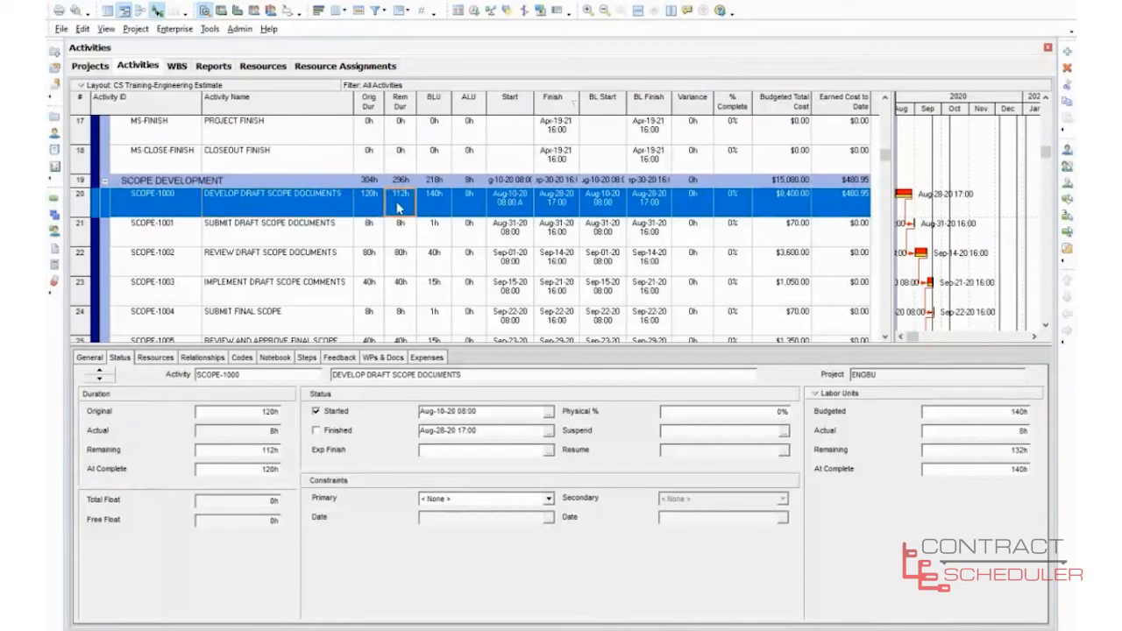
{"action": "left_click", "coordinate": [431, 209]}
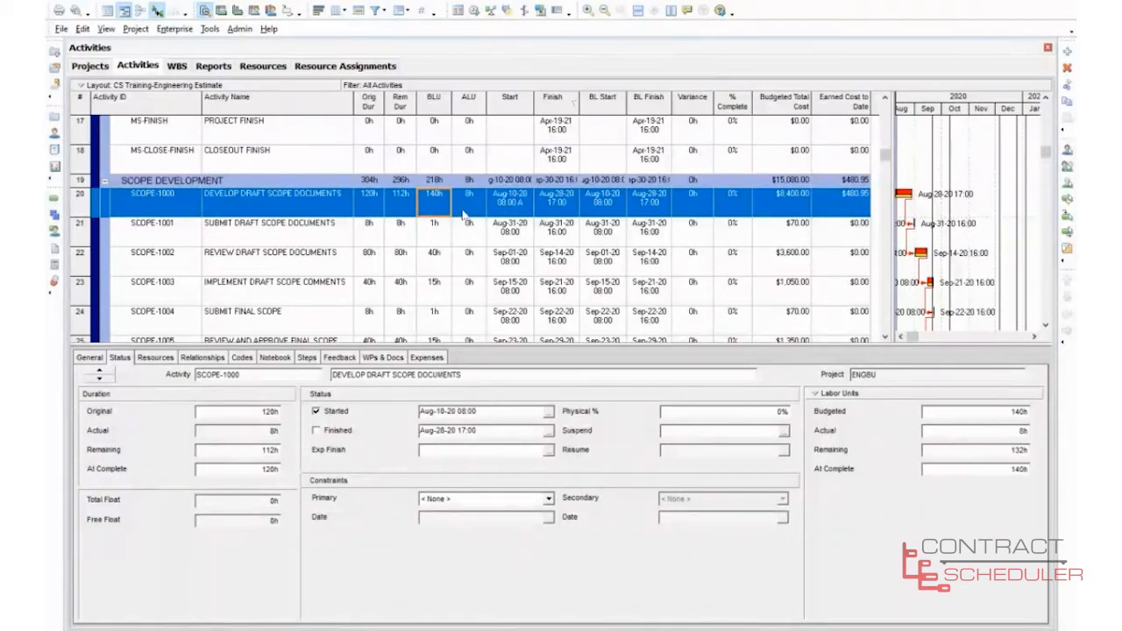
{"action": "left_click", "coordinate": [464, 210]}
{"action": "left_click", "coordinate": [982, 432]}
Check the time-phased actual units of AE and SE on SCOPE-1000, and review the activity's general and status details.
{"action": "left_click", "coordinate": [323, 70]}
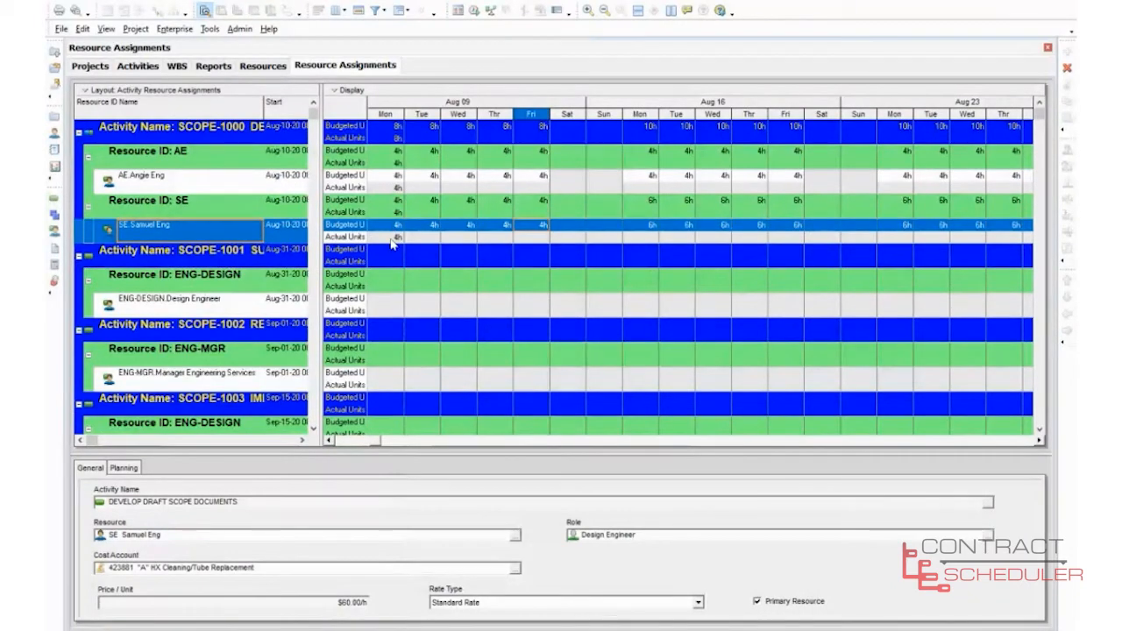
{"action": "left_click", "coordinate": [133, 68]}
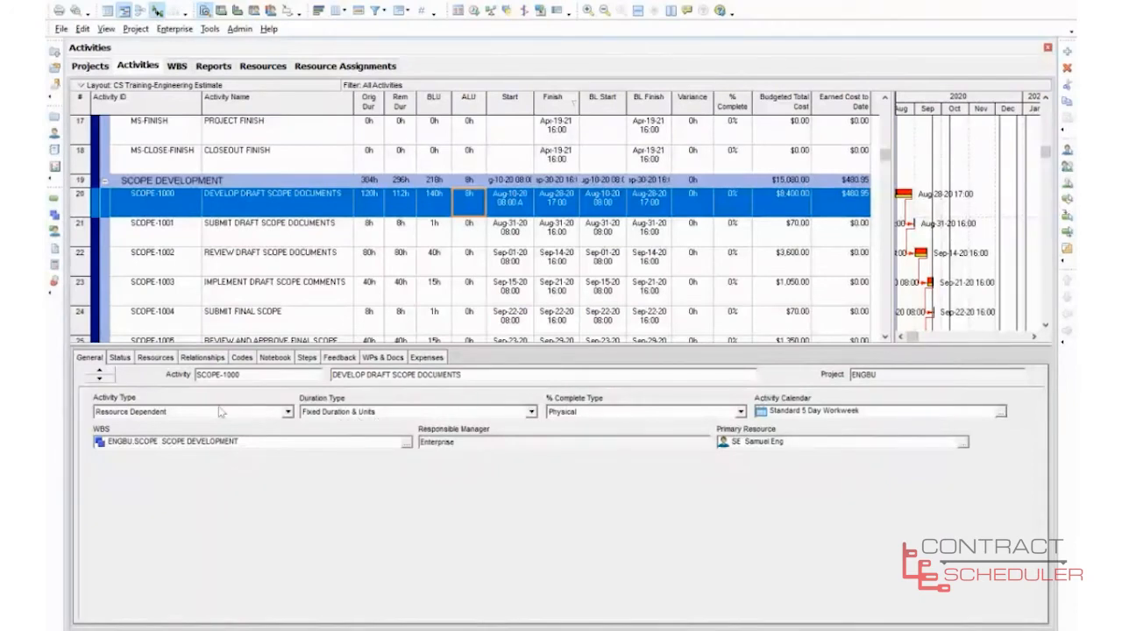
{"action": "left_click", "coordinate": [121, 360]}
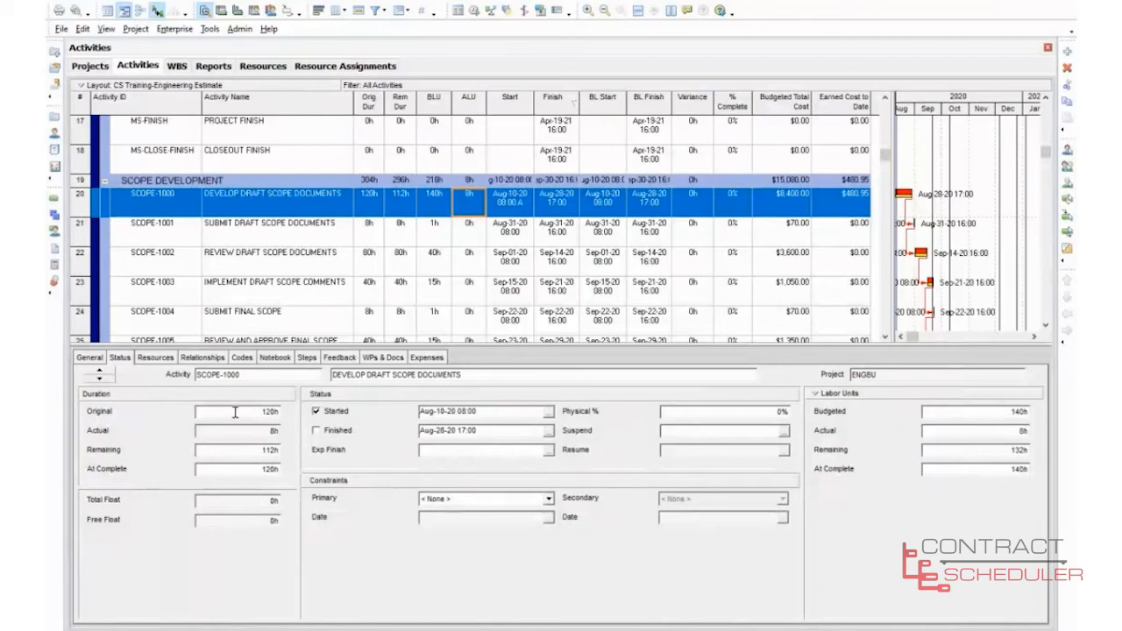
Compare the actual units of the AE and SE resource assignments on SCOPE-1000.
{"action": "left_click", "coordinate": [155, 357]}
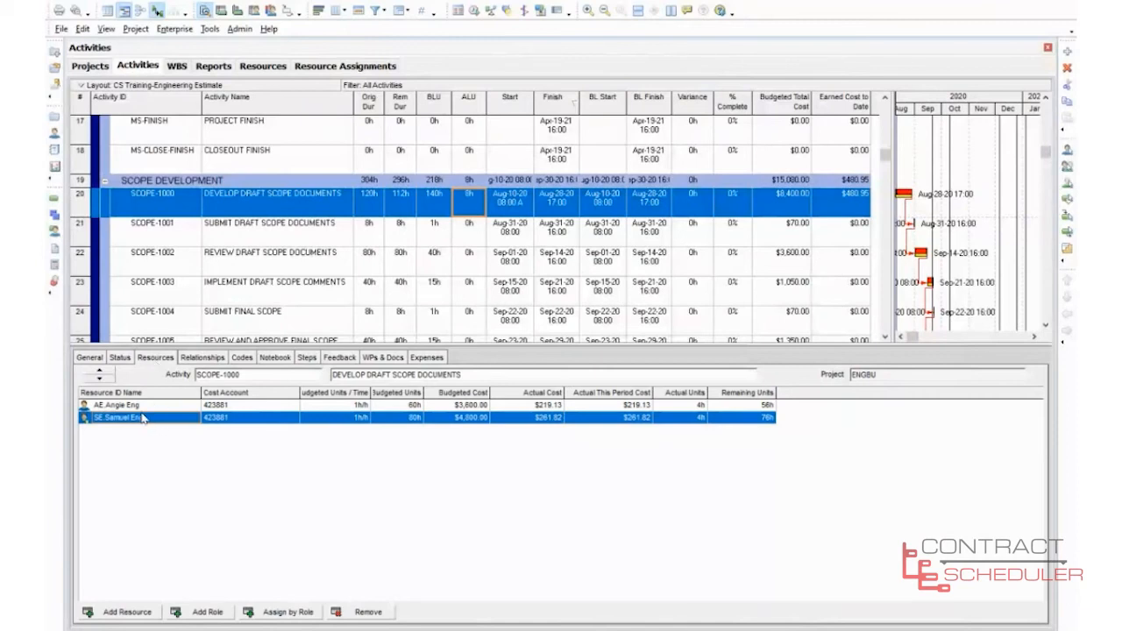
{"action": "left_click", "coordinate": [673, 407]}
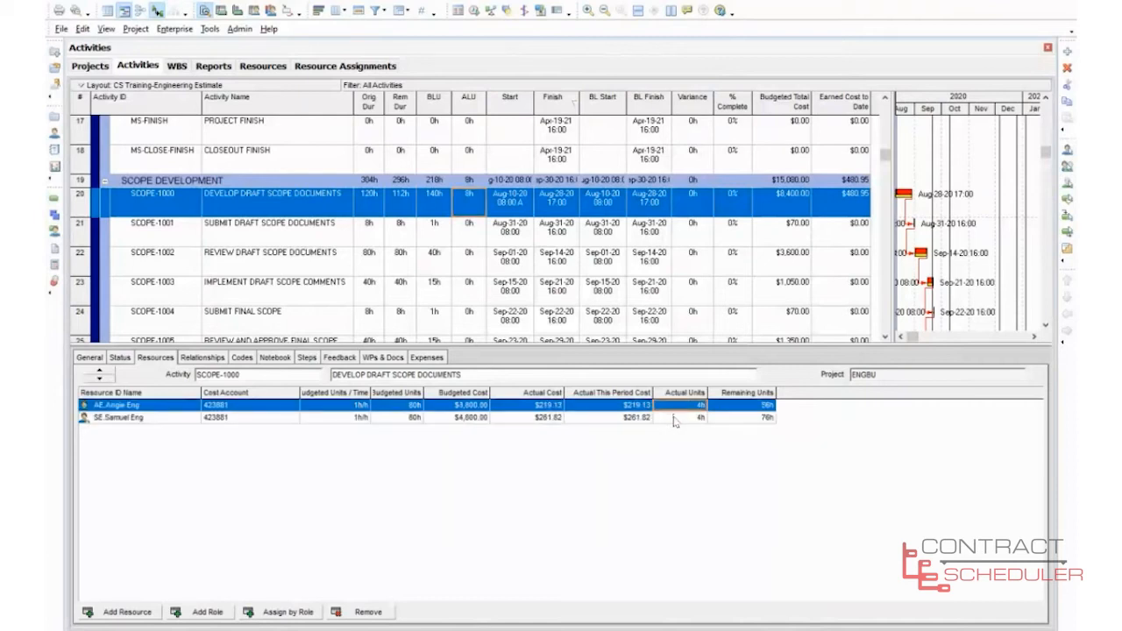
{"action": "left_click", "coordinate": [675, 419]}
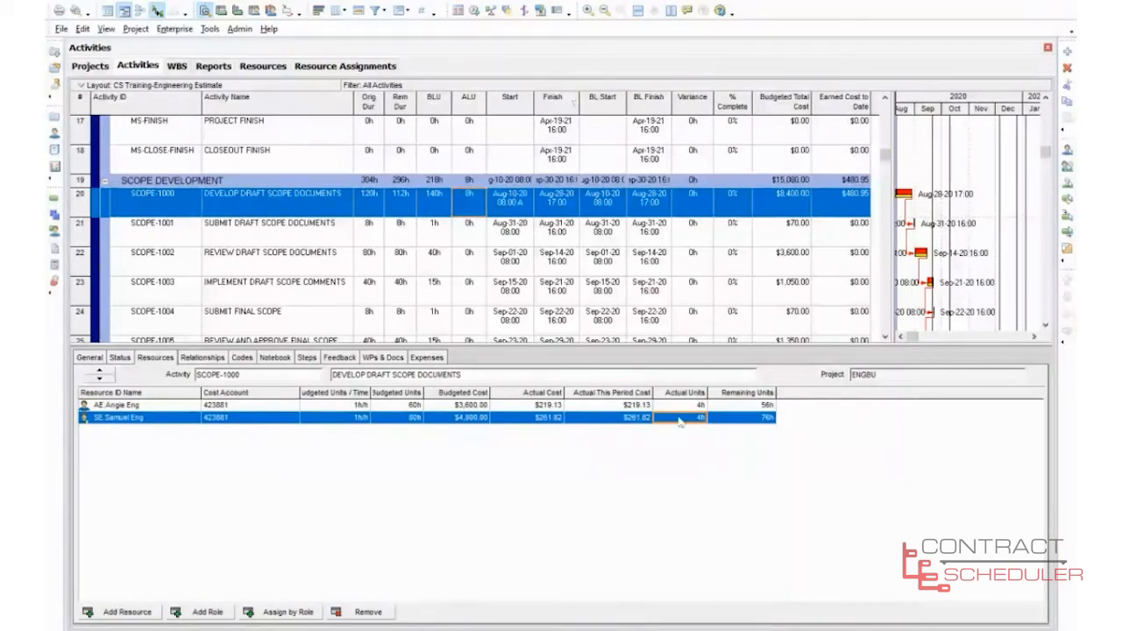
{"action": "key", "text": "Up"}
{"action": "key", "text": "Down"}
{"action": "left_click", "coordinate": [682, 408]}
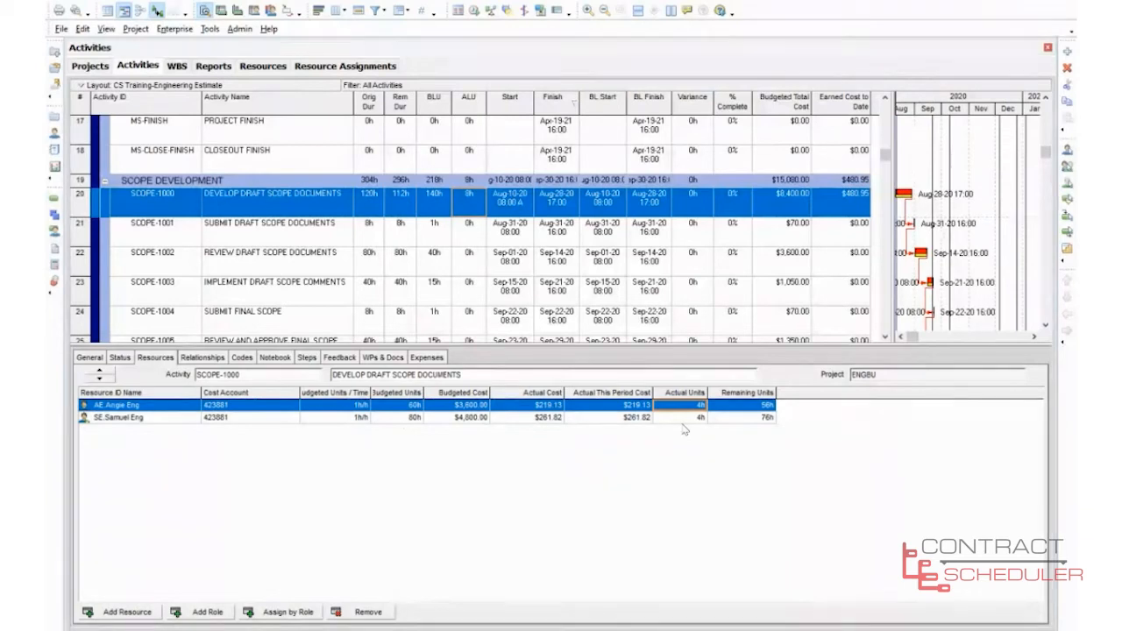
Compare the AE and SE assignments' remaining units with their budgeted and actual units, and recheck SCOPE-1000's status details.
{"action": "left_click", "coordinate": [732, 408]}
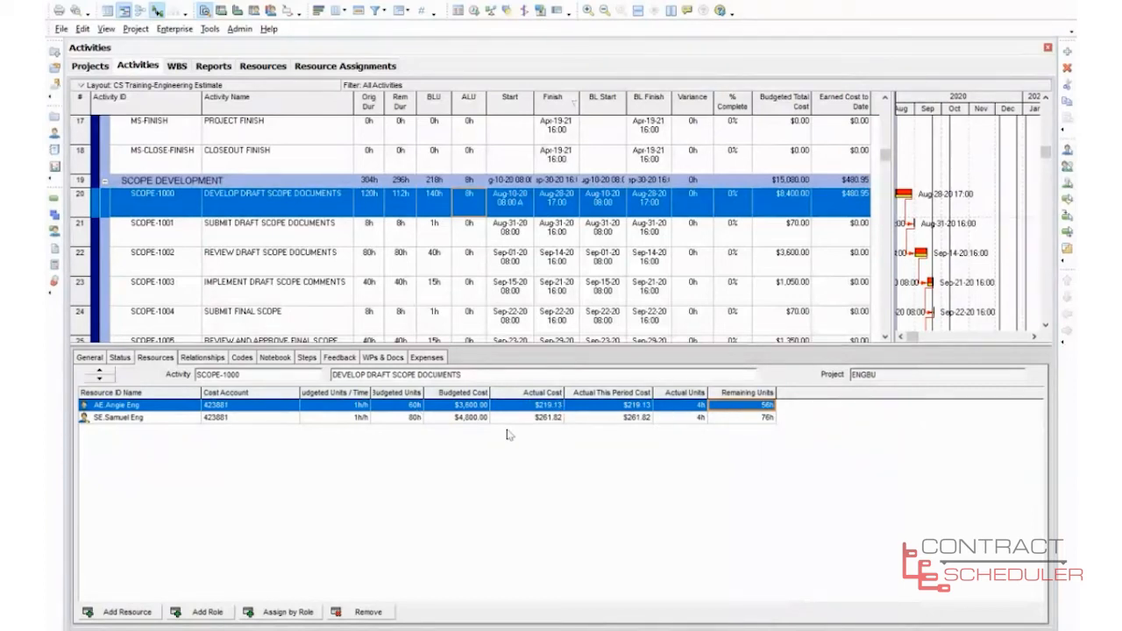
{"action": "left_click", "coordinate": [403, 418]}
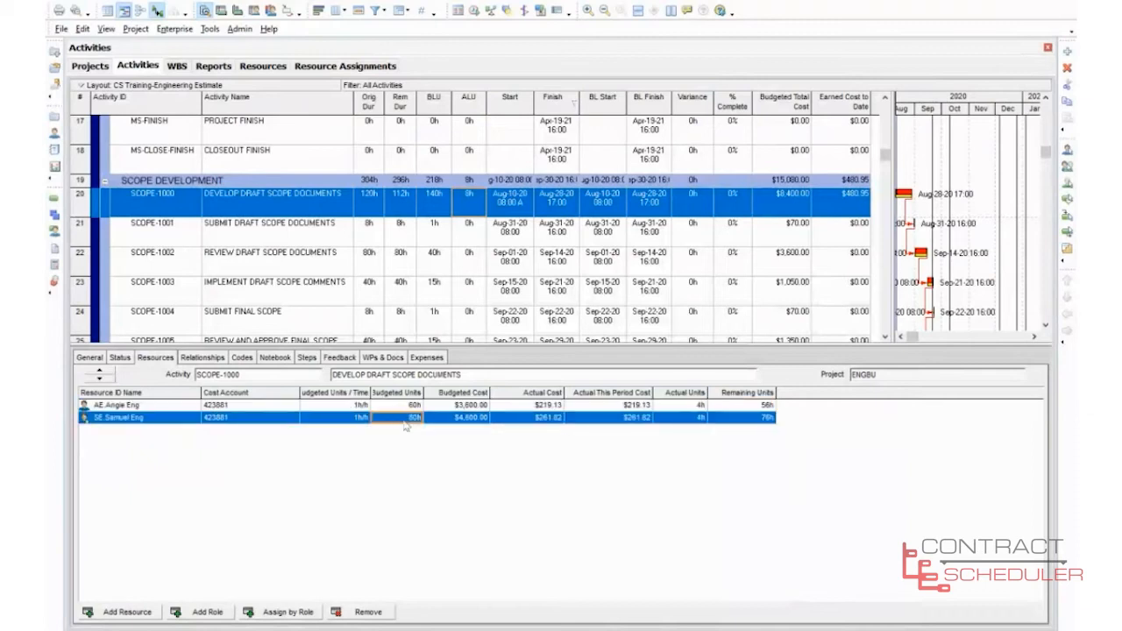
{"action": "left_click", "coordinate": [672, 421]}
{"action": "left_click", "coordinate": [742, 419]}
{"action": "key", "text": "Up"}
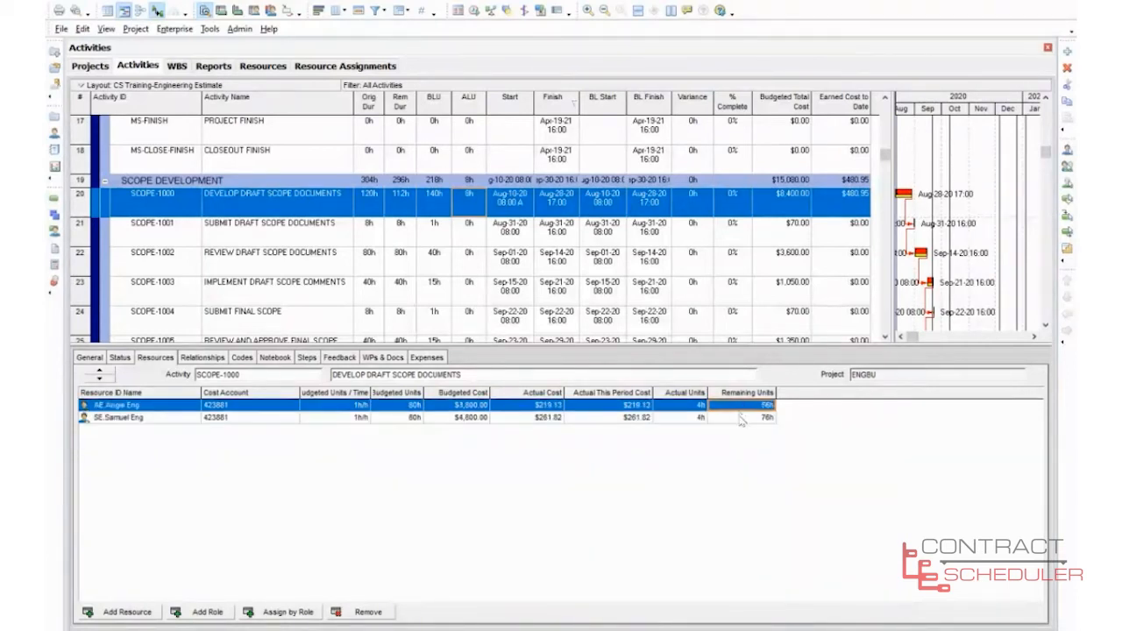
{"action": "key", "text": "Down"}
{"action": "key", "text": "Up"}
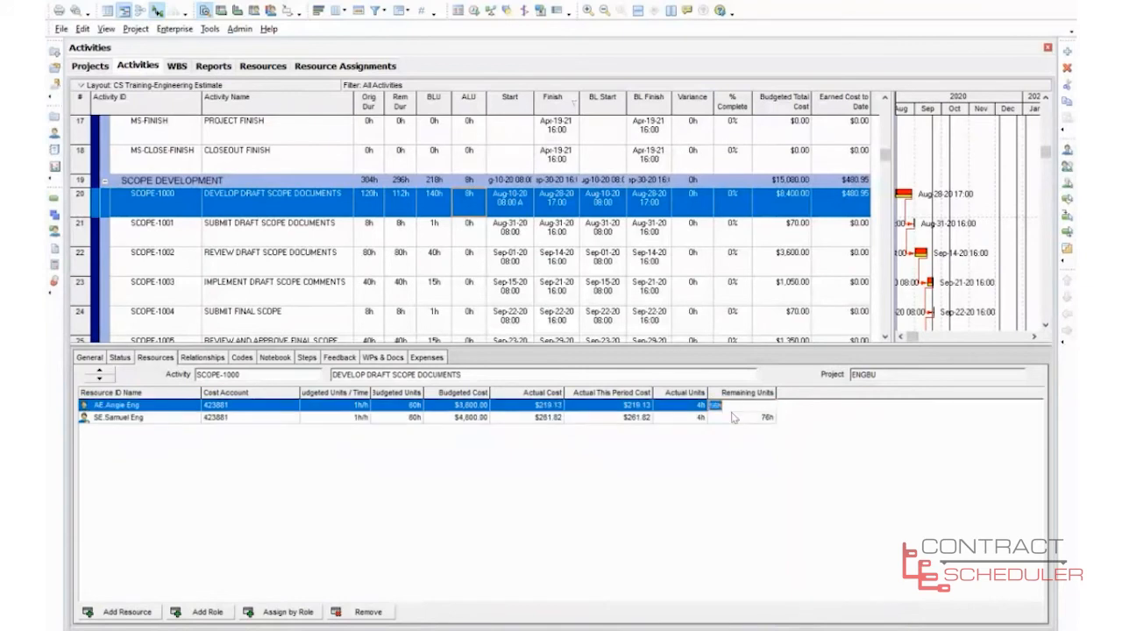
{"action": "left_click", "coordinate": [733, 418]}
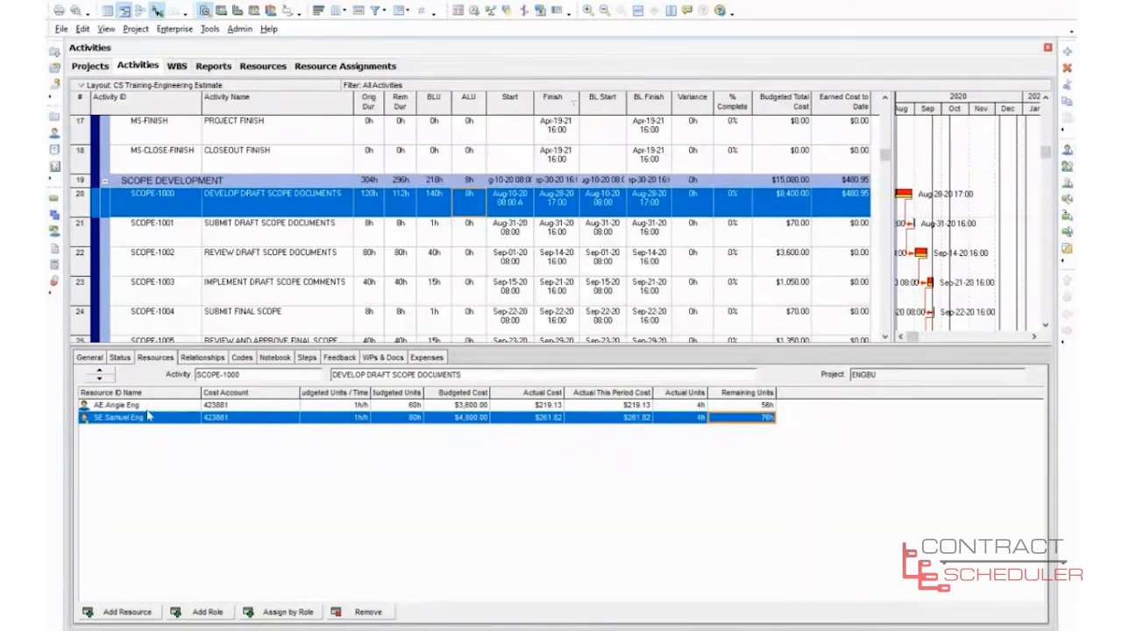
{"action": "left_click", "coordinate": [121, 358]}
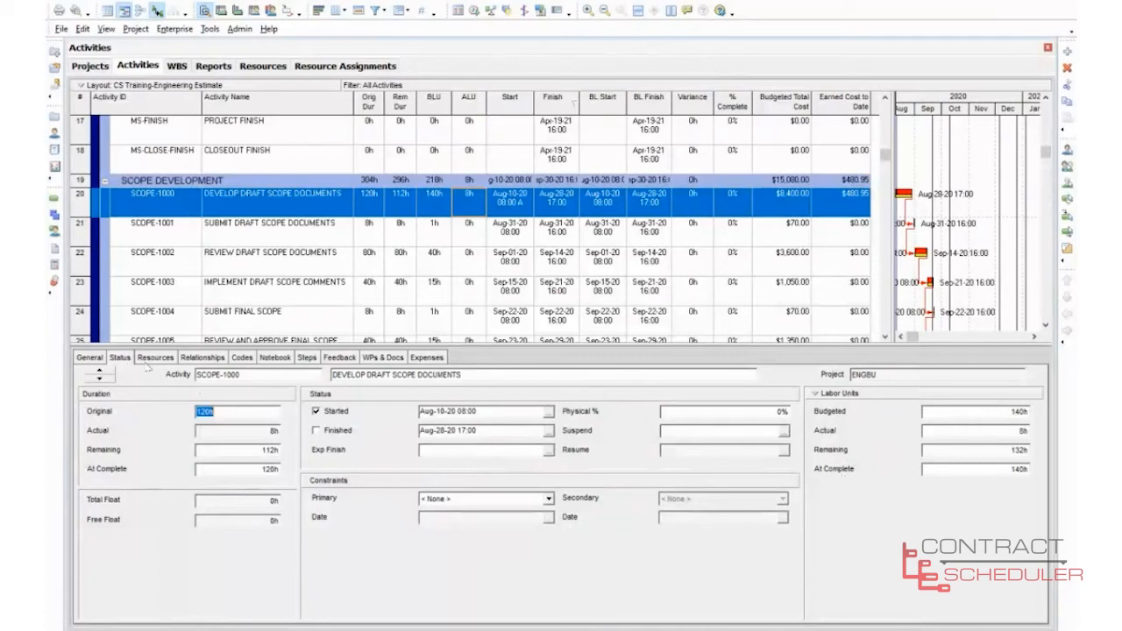
Set SCOPE-1000's physical percent complete to 10% and its expected finish to Aug-28-20 17:00.
{"action": "left_click", "coordinate": [154, 358]}
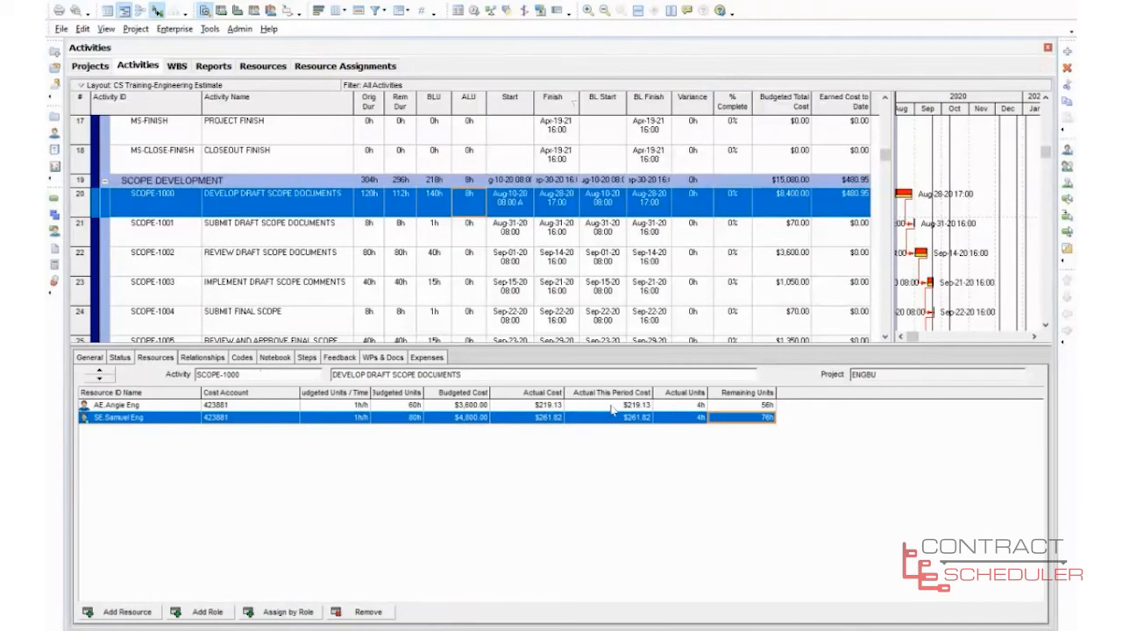
{"action": "left_click", "coordinate": [119, 358]}
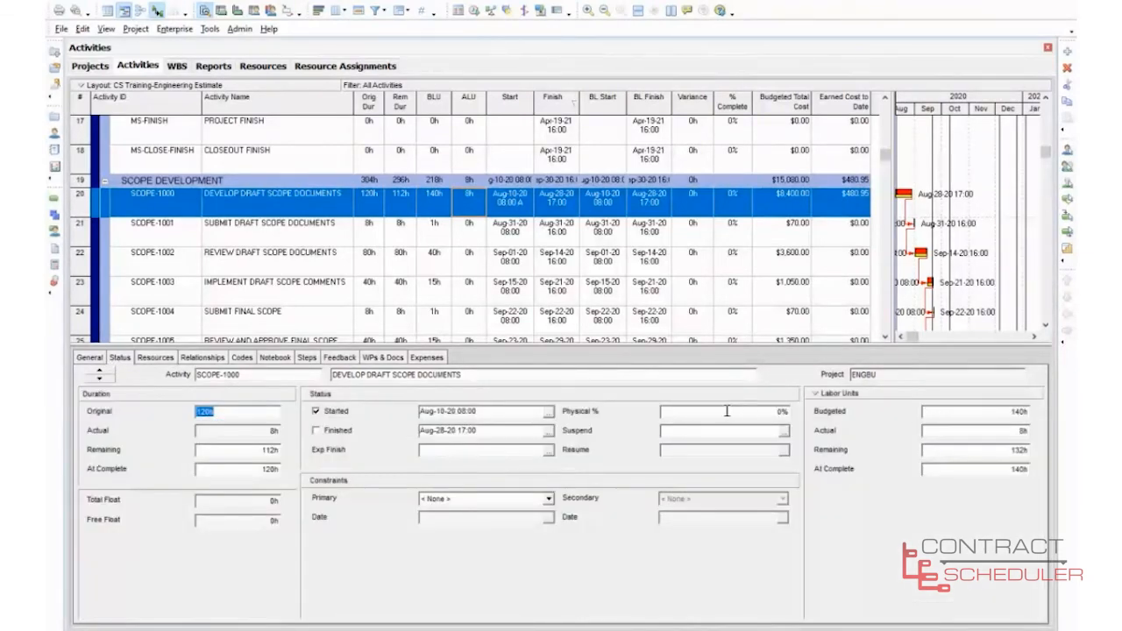
{"action": "left_click", "coordinate": [718, 411]}
{"action": "left_click_drag", "start_coordinate": [718, 411], "coordinate": [658, 410]}
{"action": "type", "text": "10"}
{"action": "key", "text": "Return"}
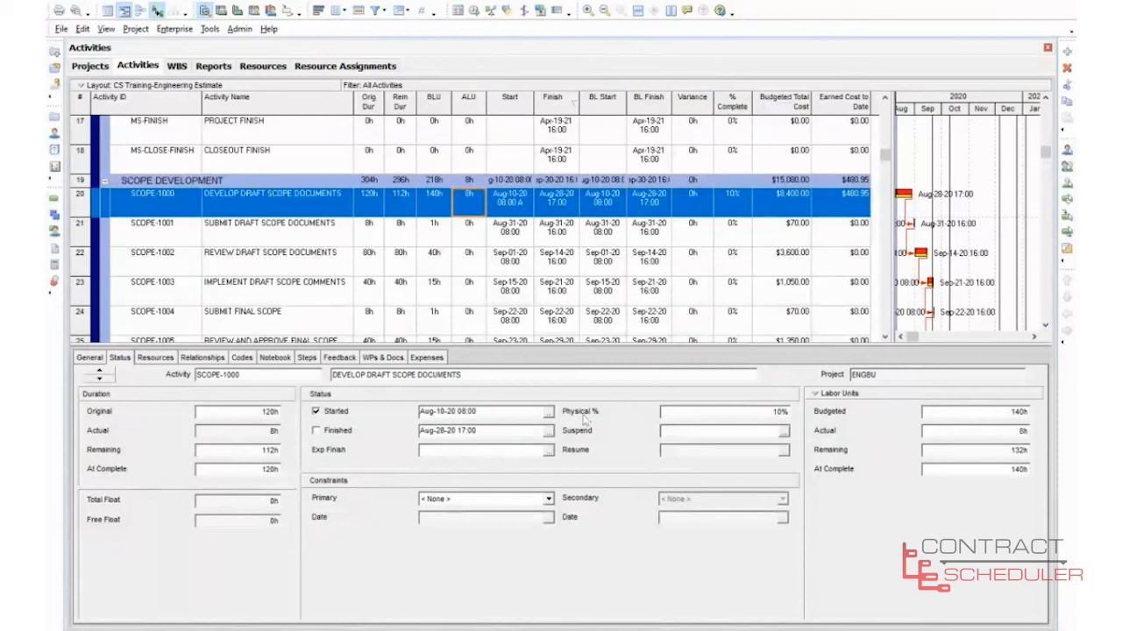
{"action": "left_click", "coordinate": [550, 454]}
{"action": "left_click", "coordinate": [496, 425]}
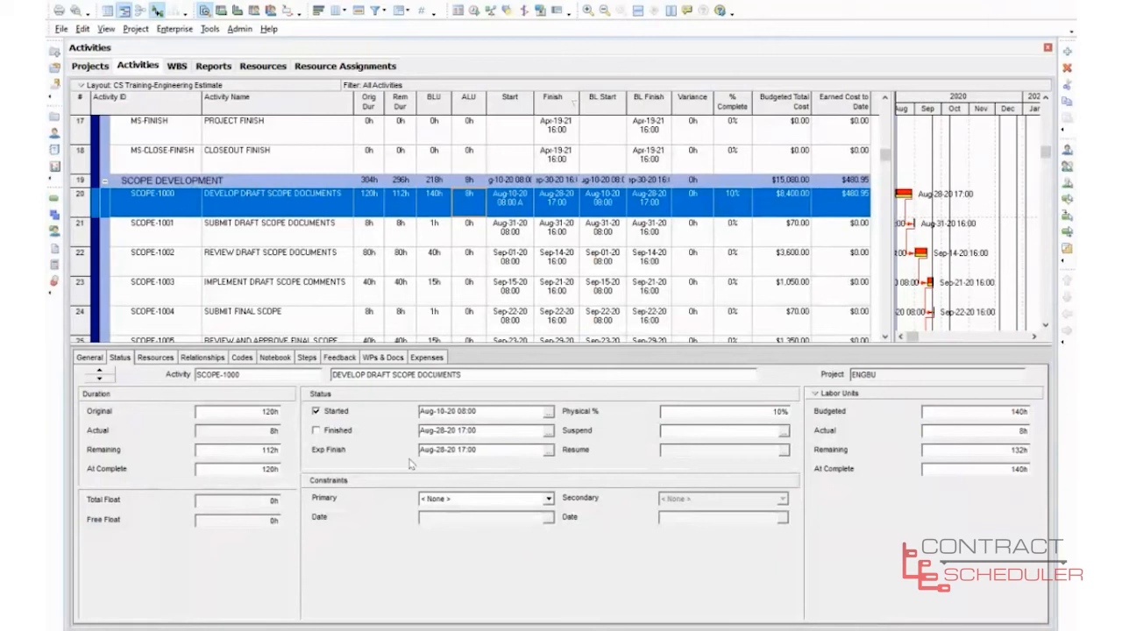
Review the scheduling options for expected finish dates and schedule the project with a data date of Aug-12-20 00:00.
{"action": "left_click", "coordinate": [213, 31]}
{"action": "left_click", "coordinate": [218, 49]}
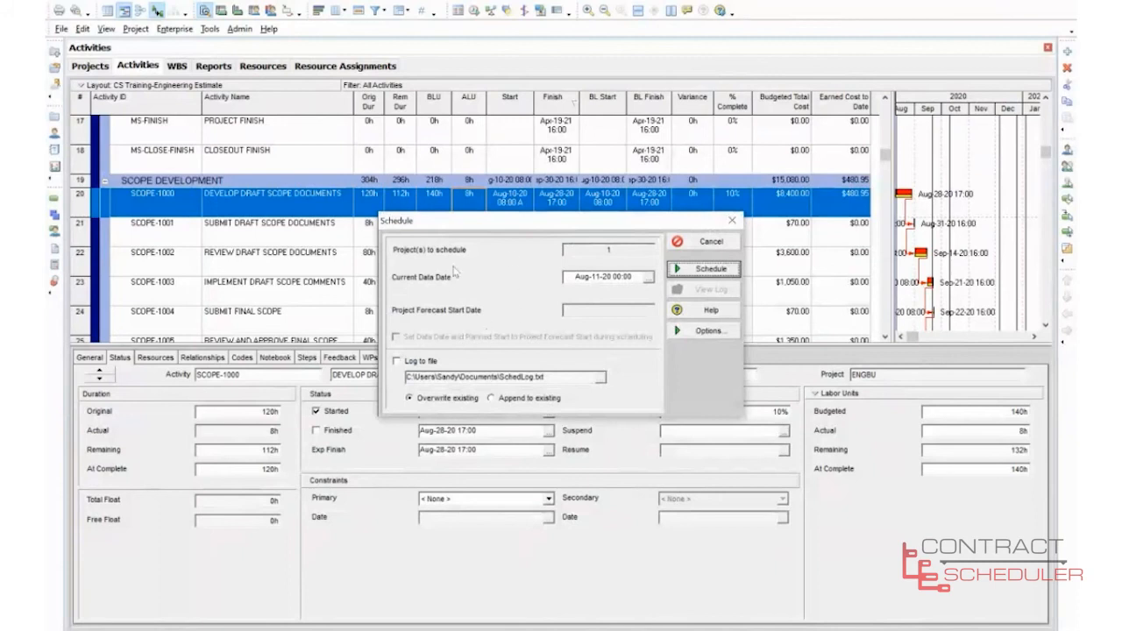
{"action": "left_click", "coordinate": [704, 333]}
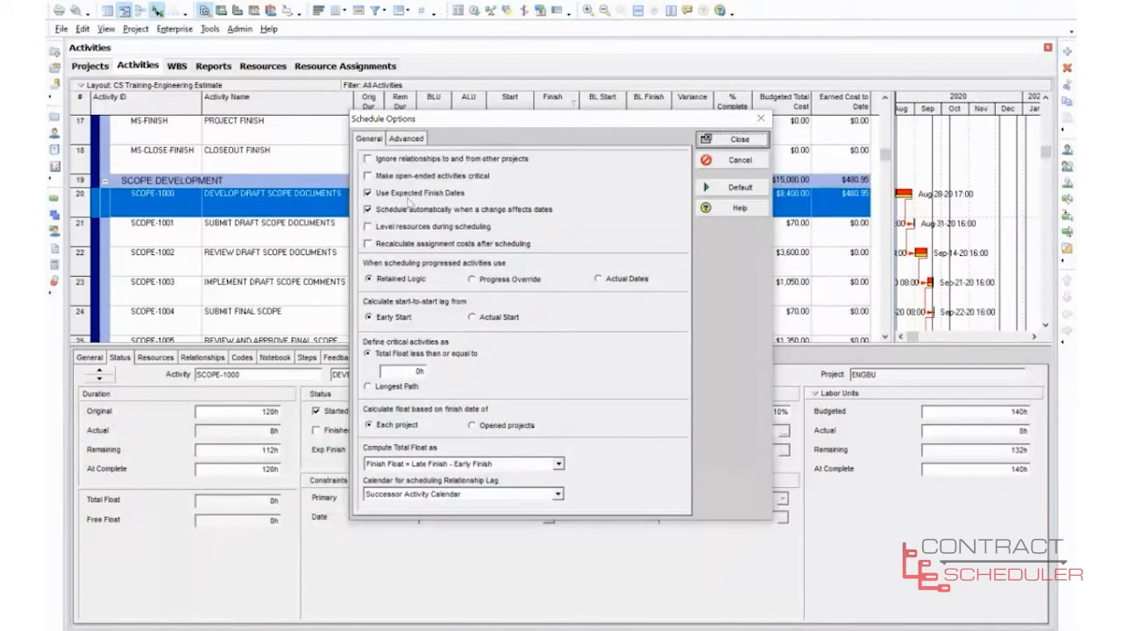
{"action": "left_click", "coordinate": [732, 140]}
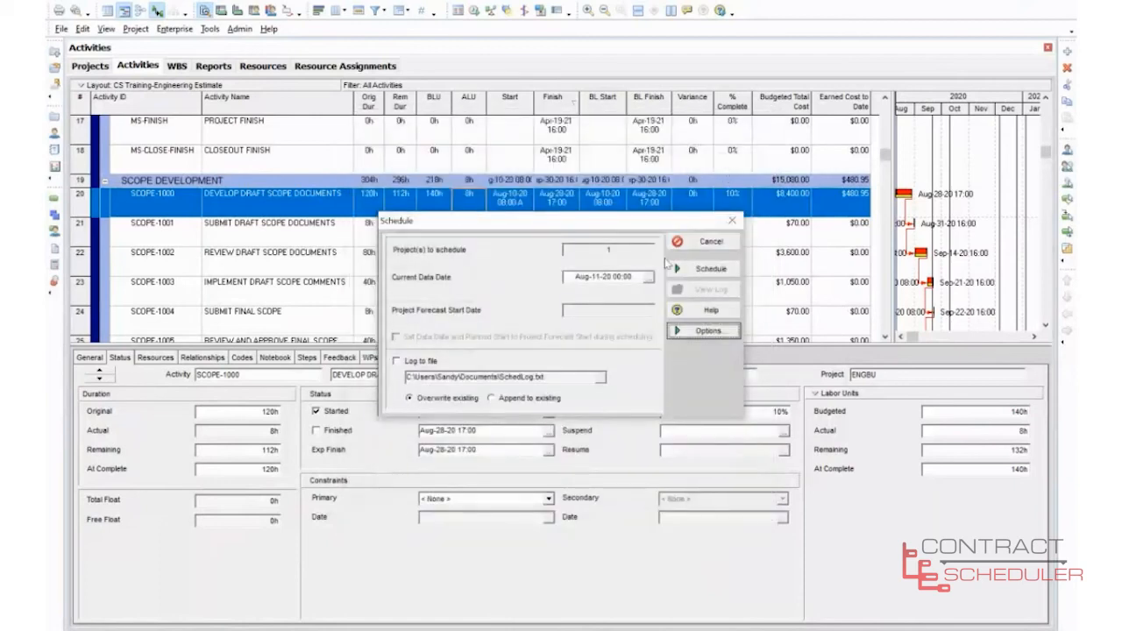
{"action": "left_click", "coordinate": [647, 277]}
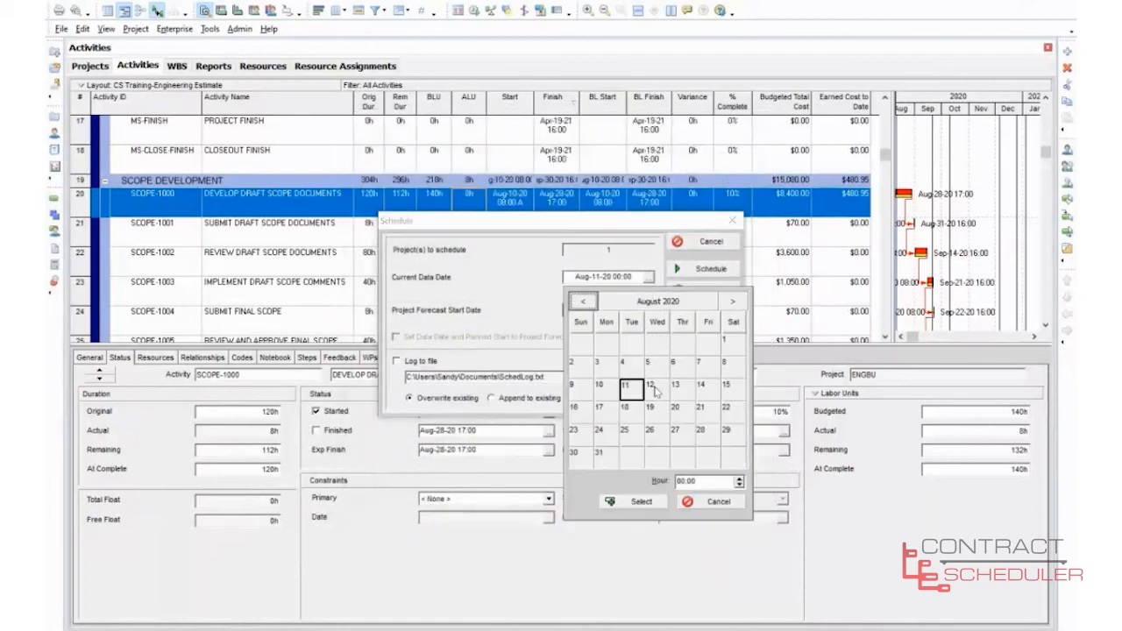
{"action": "left_click", "coordinate": [653, 387]}
{"action": "left_click", "coordinate": [631, 504]}
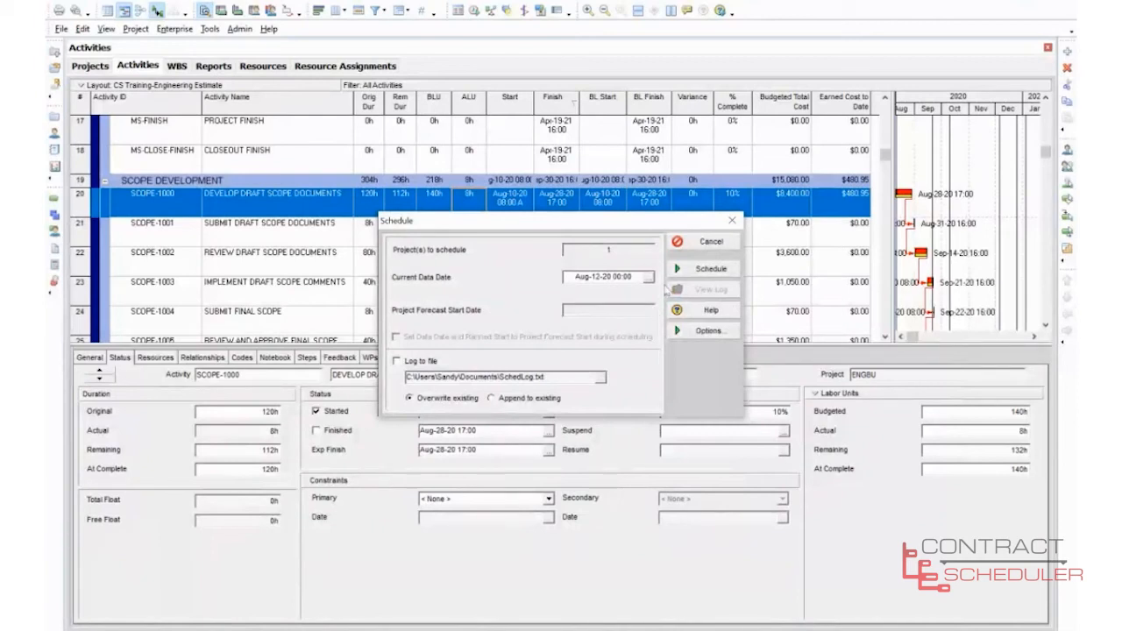
{"action": "left_click", "coordinate": [697, 268]}
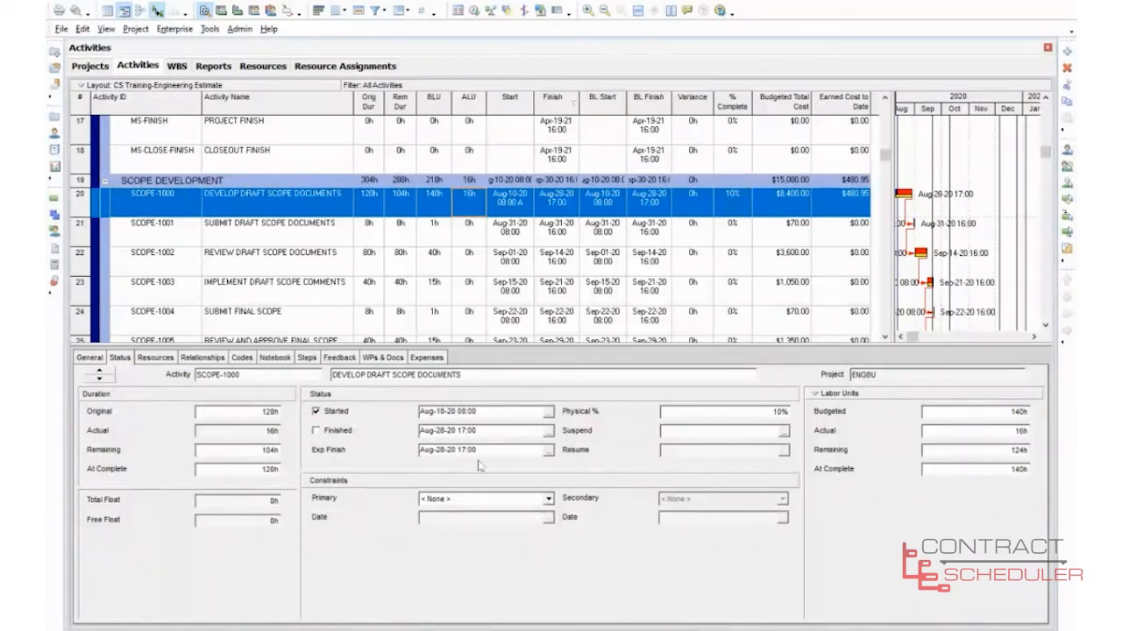
Check SCOPE-1000's expected finish date in its date calendar, leaving the date as set.
{"action": "left_click", "coordinate": [549, 452]}
{"action": "left_click", "coordinate": [484, 365]}
{"action": "left_click", "coordinate": [565, 367]}
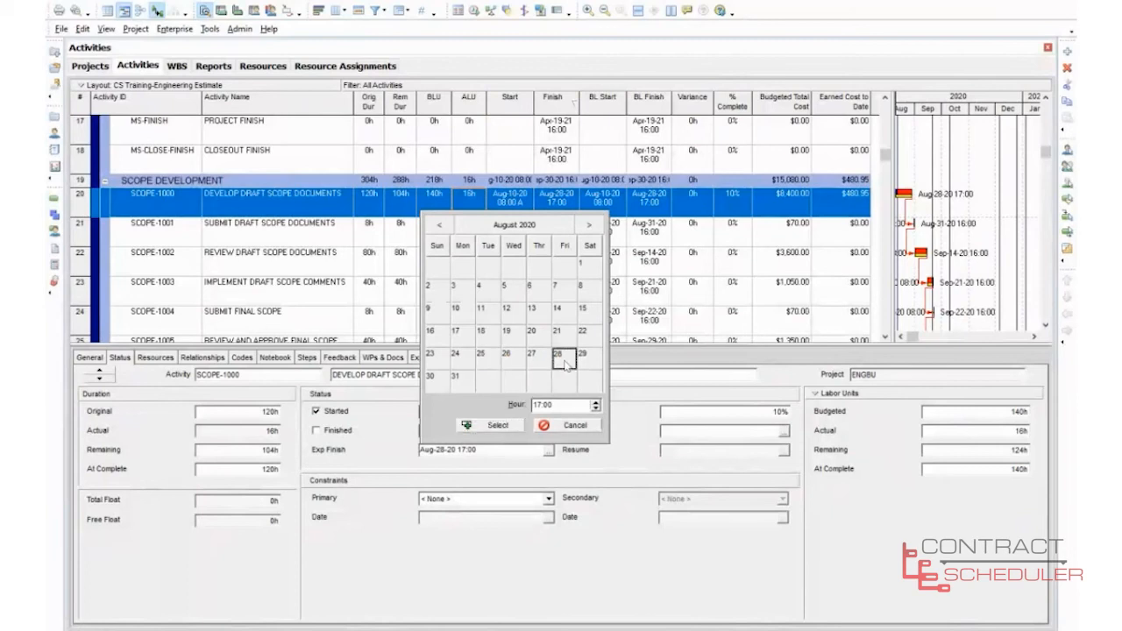
{"action": "left_click", "coordinate": [538, 428]}
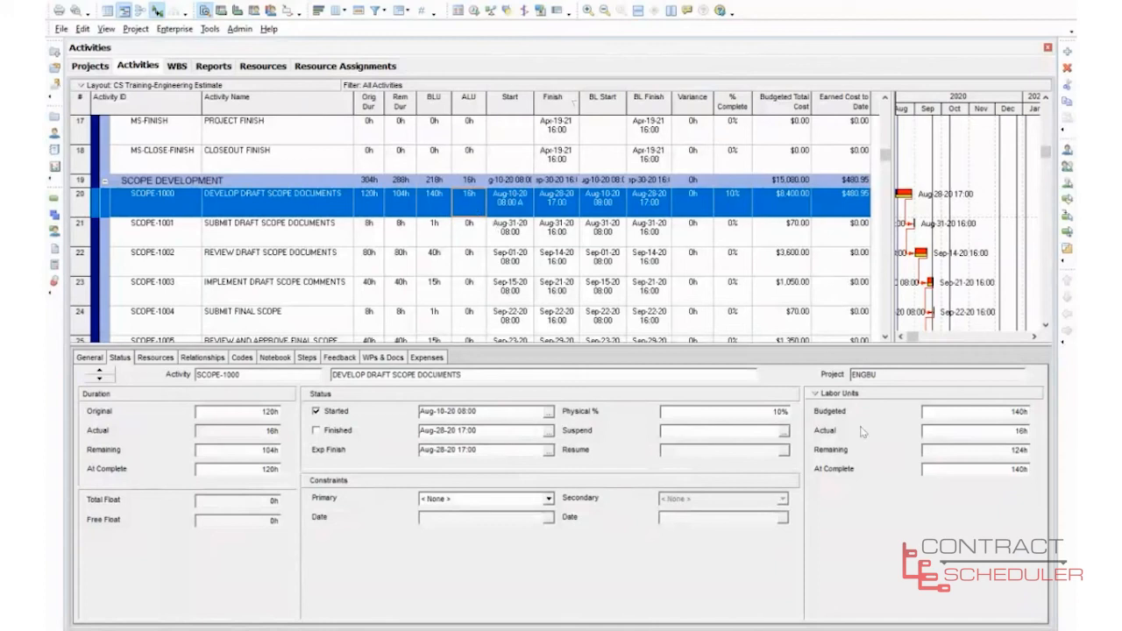
Compare SCOPE-1000's actual and remaining labor units with the AE and SE assignments' units and their time-phased actual units.
{"action": "left_click", "coordinate": [952, 433]}
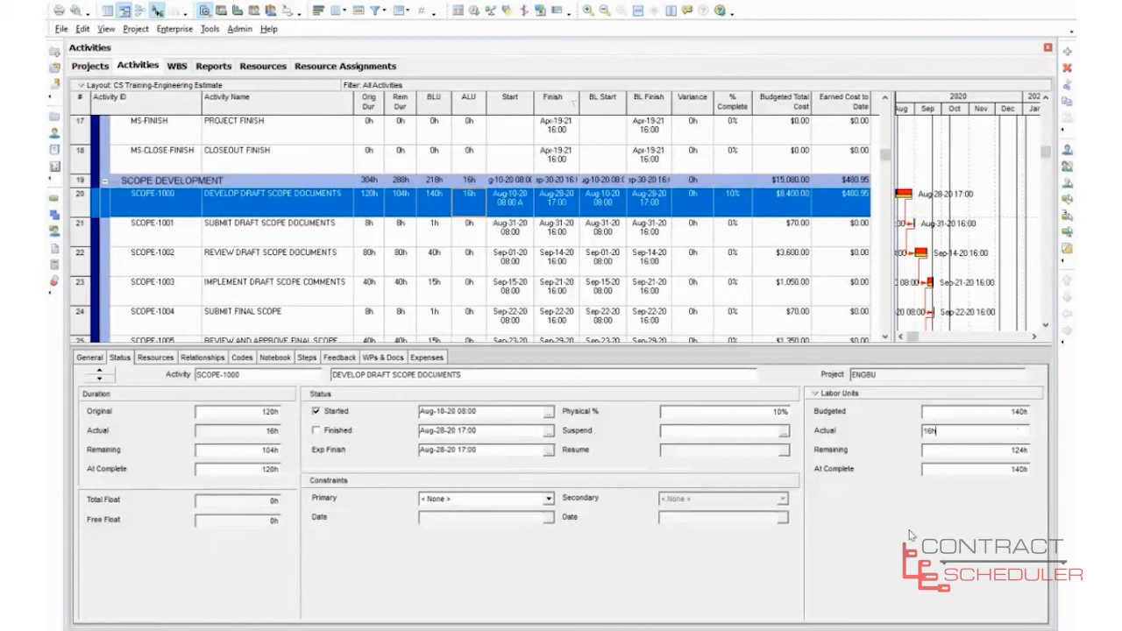
{"action": "left_click", "coordinate": [930, 450]}
{"action": "left_click", "coordinate": [160, 359]}
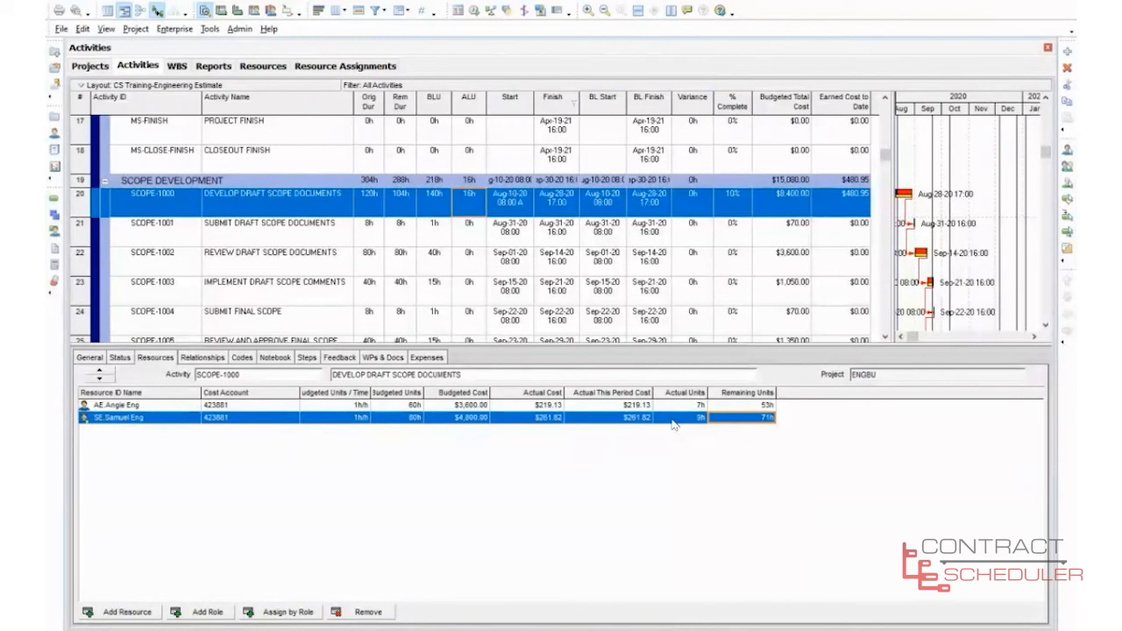
{"action": "left_click", "coordinate": [122, 360]}
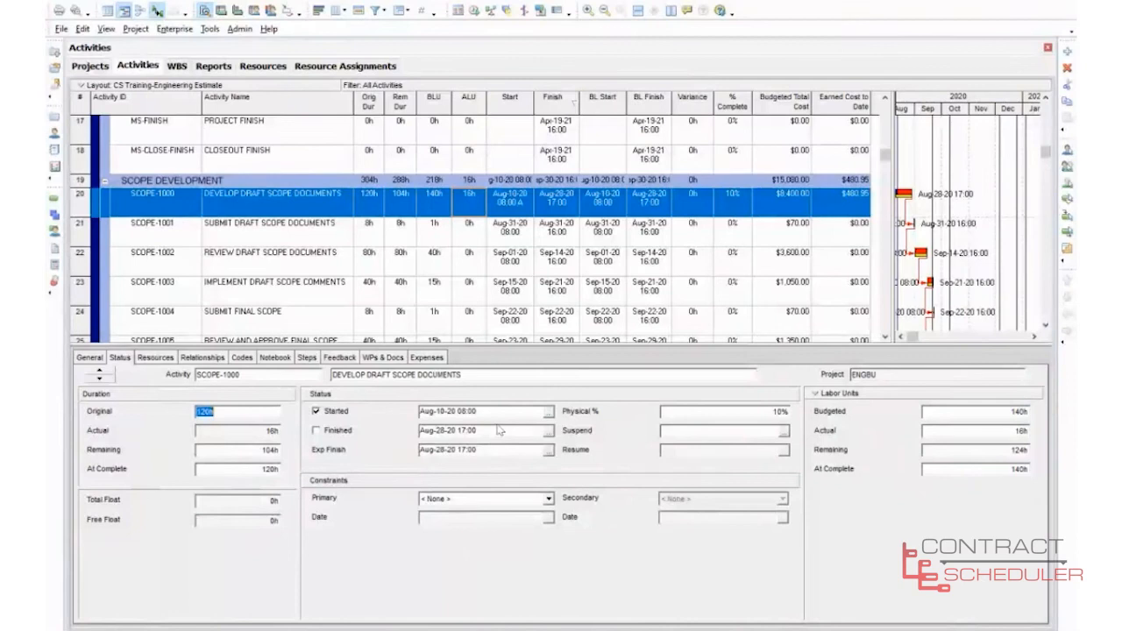
{"action": "left_click", "coordinate": [339, 69]}
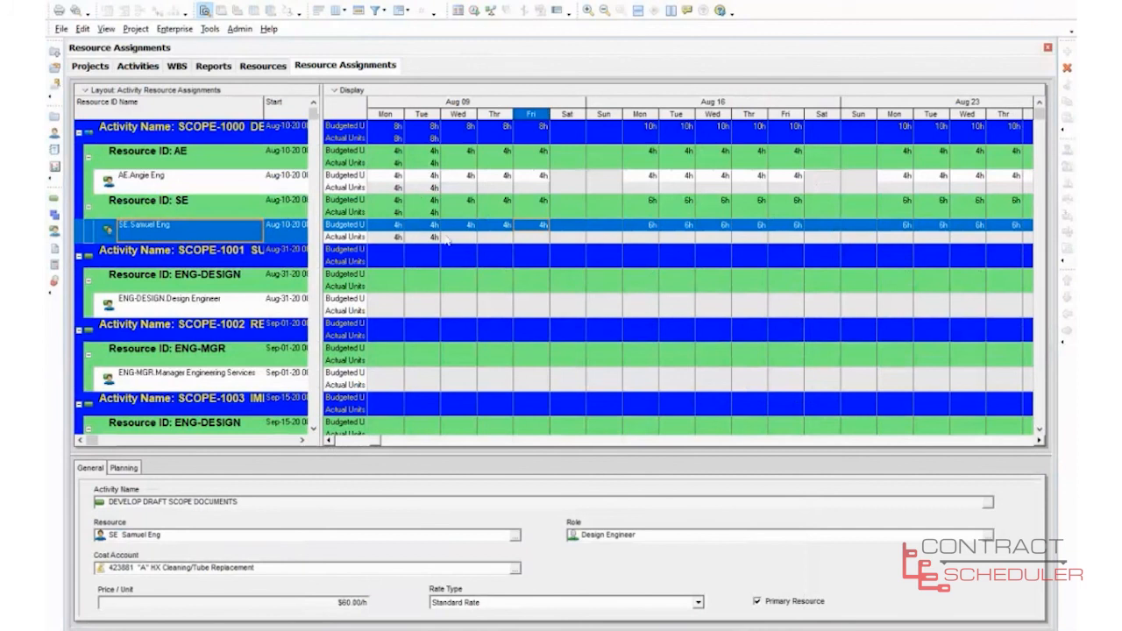
{"action": "left_click", "coordinate": [138, 66]}
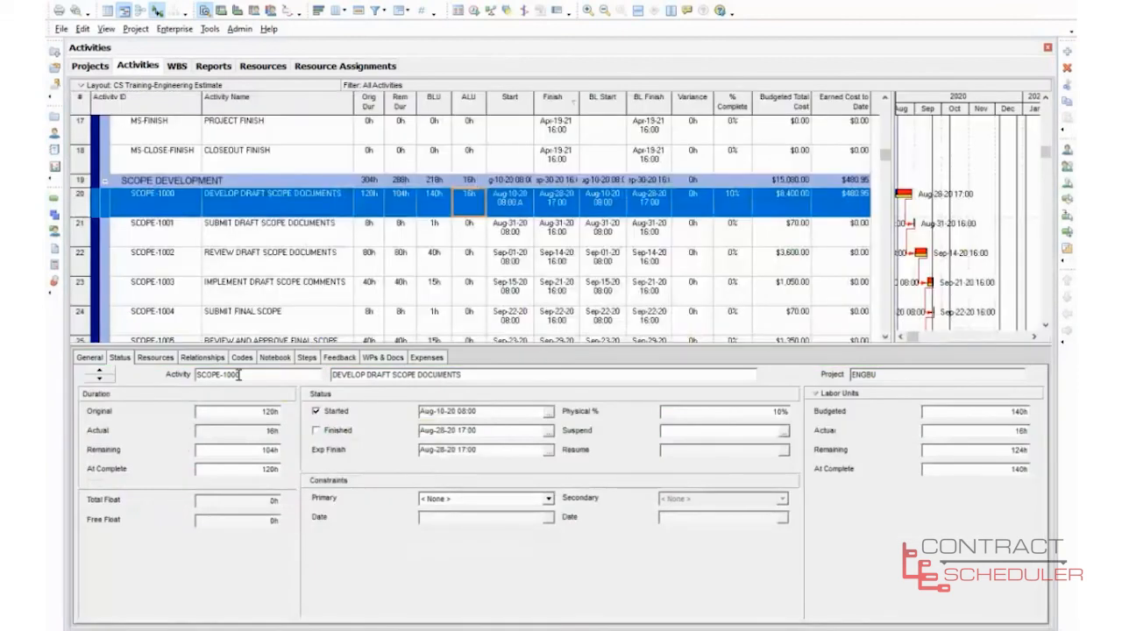
Reschedule the project with a data date of Aug-13-20 00:00.
{"action": "left_click", "coordinate": [209, 29]}
{"action": "left_click", "coordinate": [224, 45]}
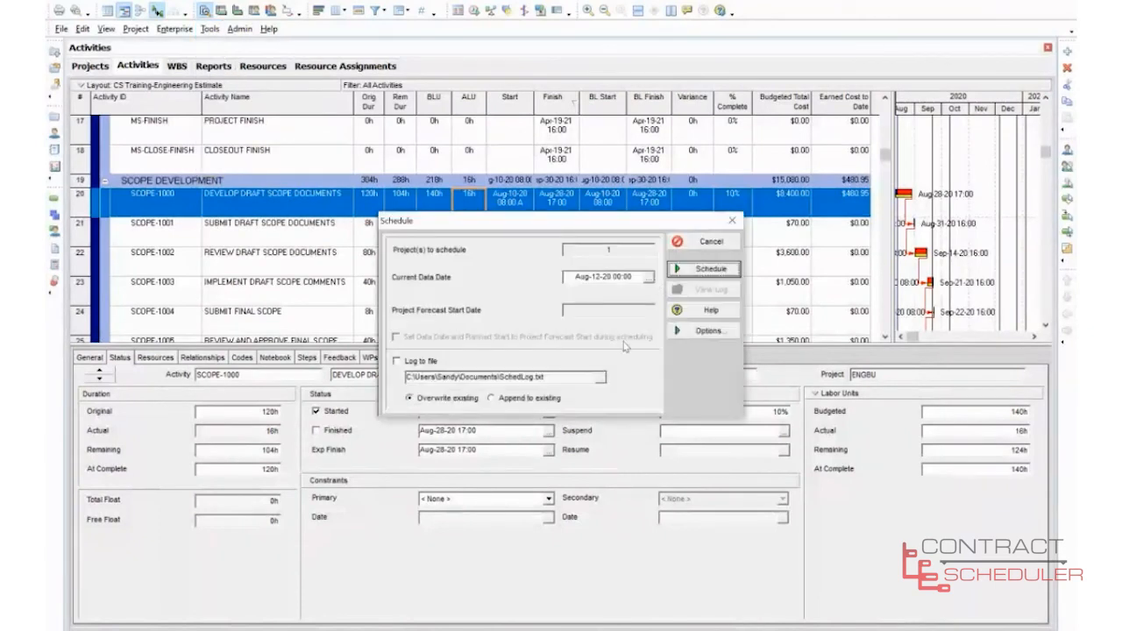
{"action": "left_click", "coordinate": [649, 278]}
{"action": "left_click", "coordinate": [675, 386]}
{"action": "left_click", "coordinate": [635, 502]}
{"action": "left_click", "coordinate": [692, 270]}
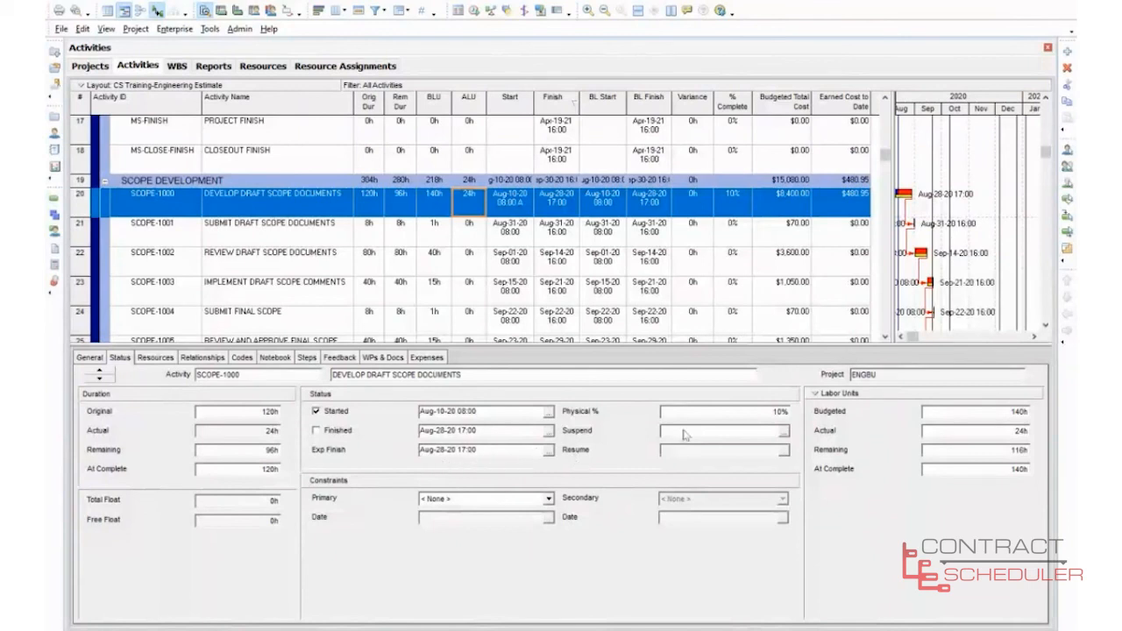
Set SCOPE-1000's physical percent complete to 13% and review its AE and SE resource assignments.
{"action": "left_click", "coordinate": [725, 411]}
{"action": "left_click_drag", "start_coordinate": [724, 410], "coordinate": [622, 411]}
{"action": "type", "text": "13"}
{"action": "left_click", "coordinate": [155, 358]}
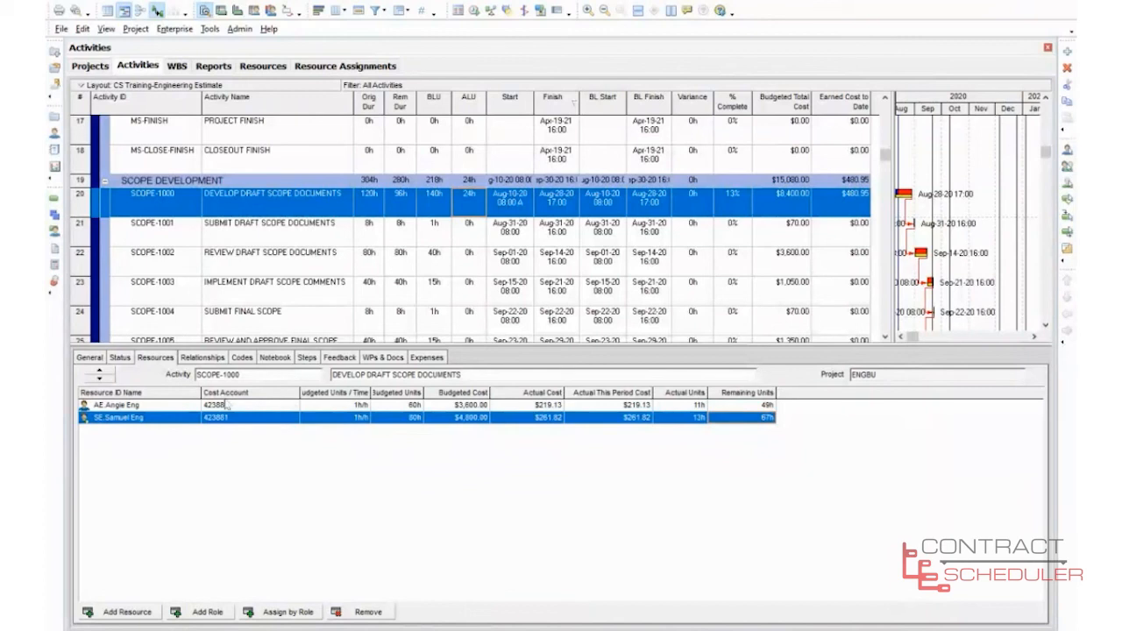
Check SCOPE-1000's status details and compare the earned cost to date at the project level with that of SCOPE-1000.
{"action": "left_click", "coordinate": [120, 358]}
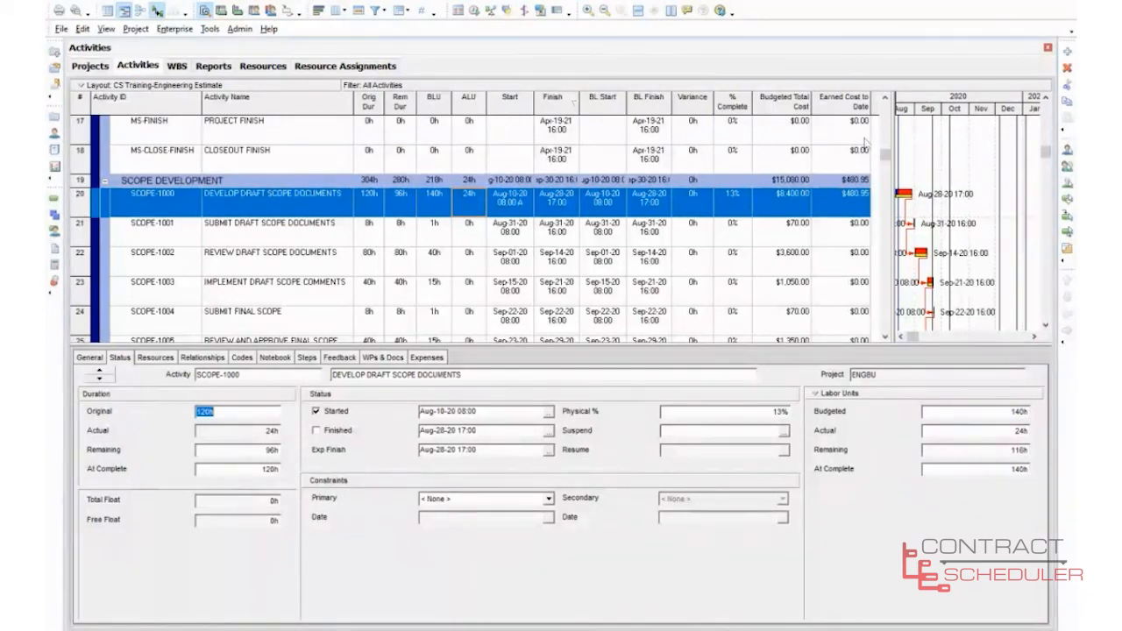
{"action": "left_click_drag", "start_coordinate": [887, 154], "coordinate": [883, 105]}
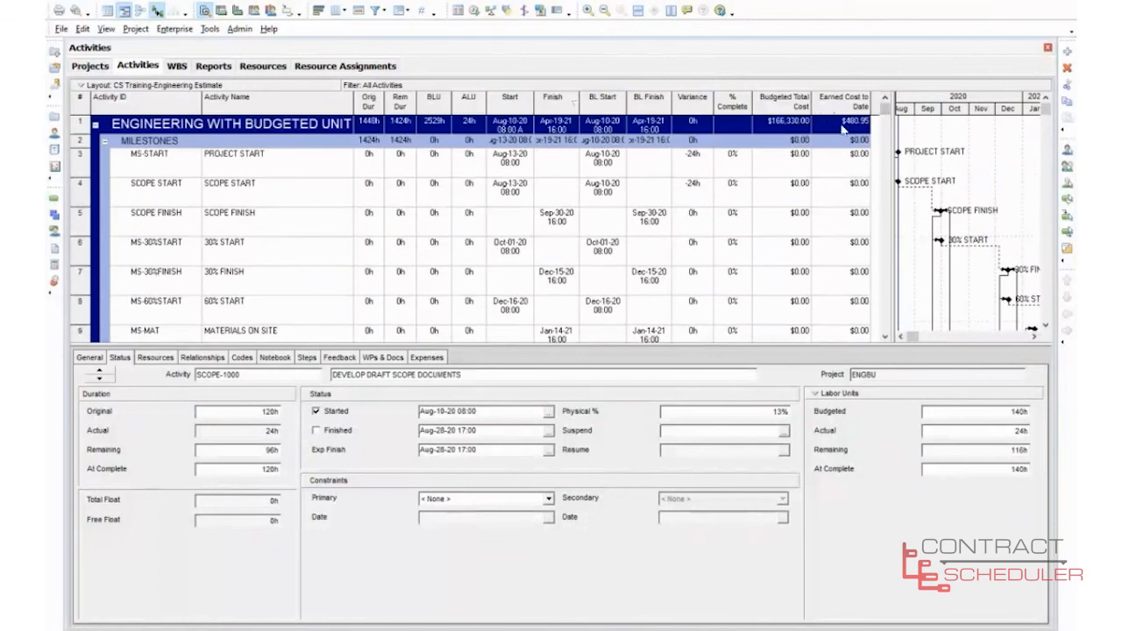
{"action": "left_click_drag", "start_coordinate": [883, 117], "coordinate": [882, 168]}
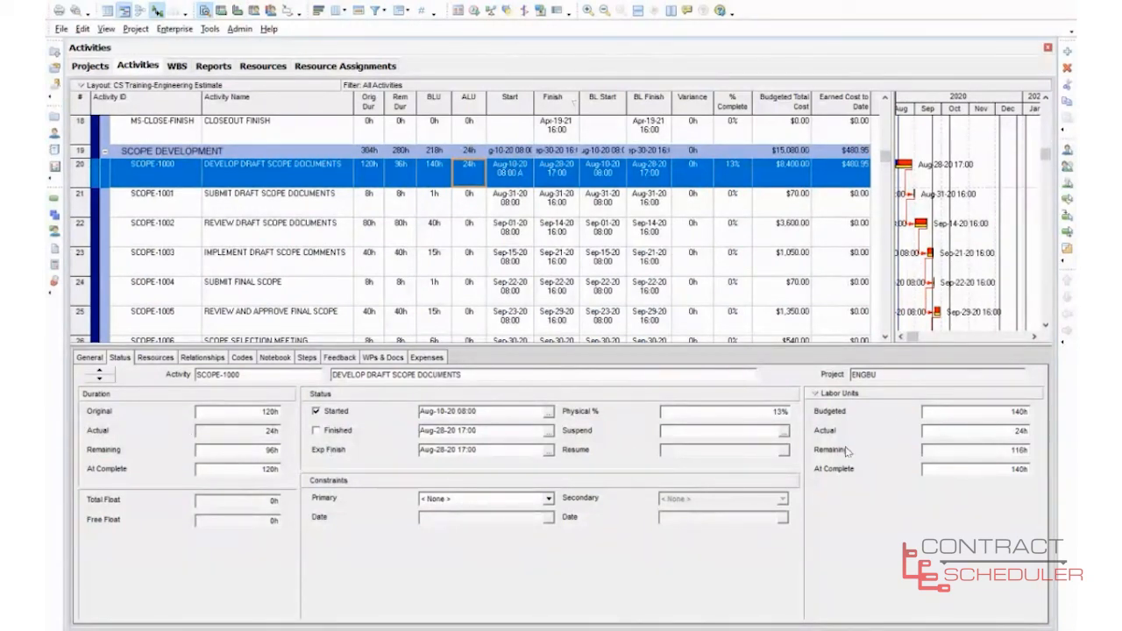
Compare the AE and SE assignments' actual and remaining units with SCOPE-1000's total labor units.
{"action": "left_click", "coordinate": [156, 359]}
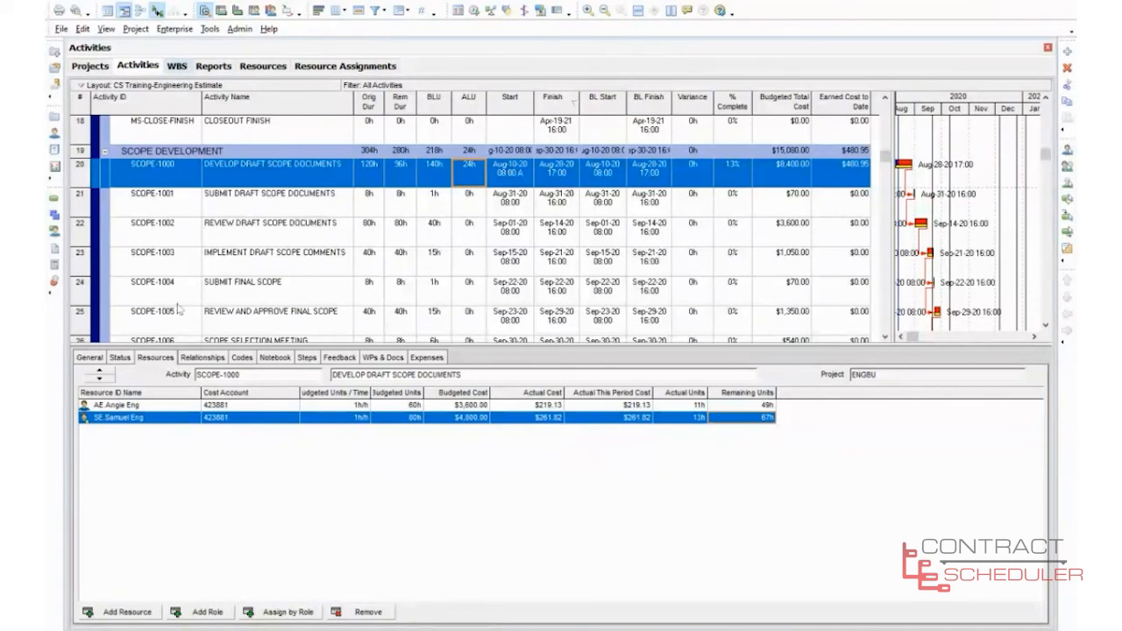
{"action": "left_click", "coordinate": [120, 358]}
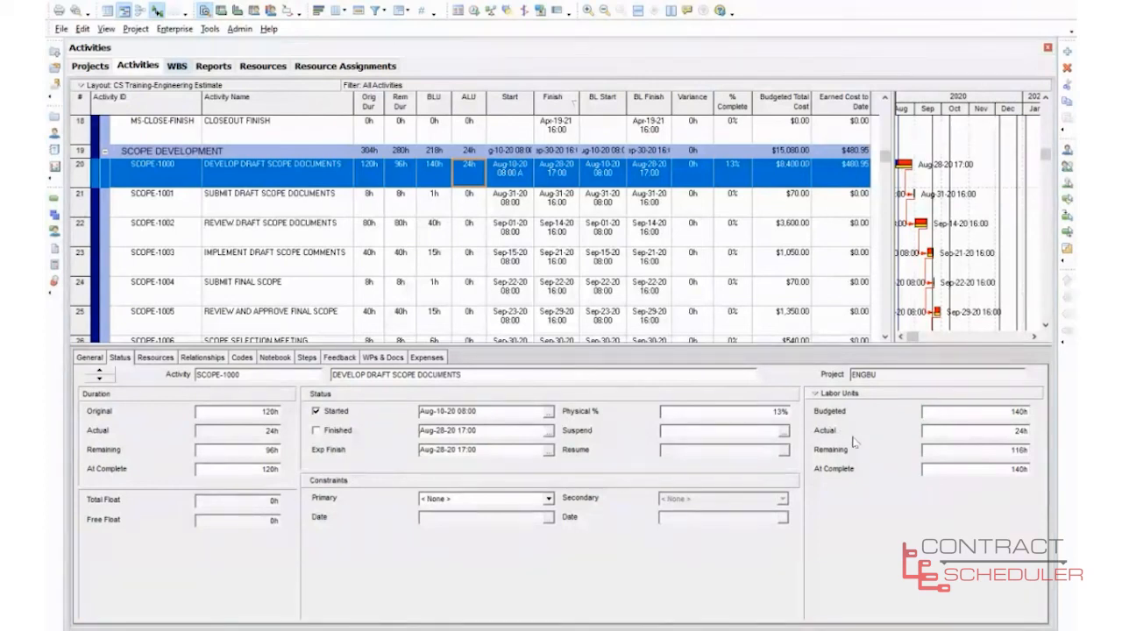
{"action": "left_click", "coordinate": [162, 360]}
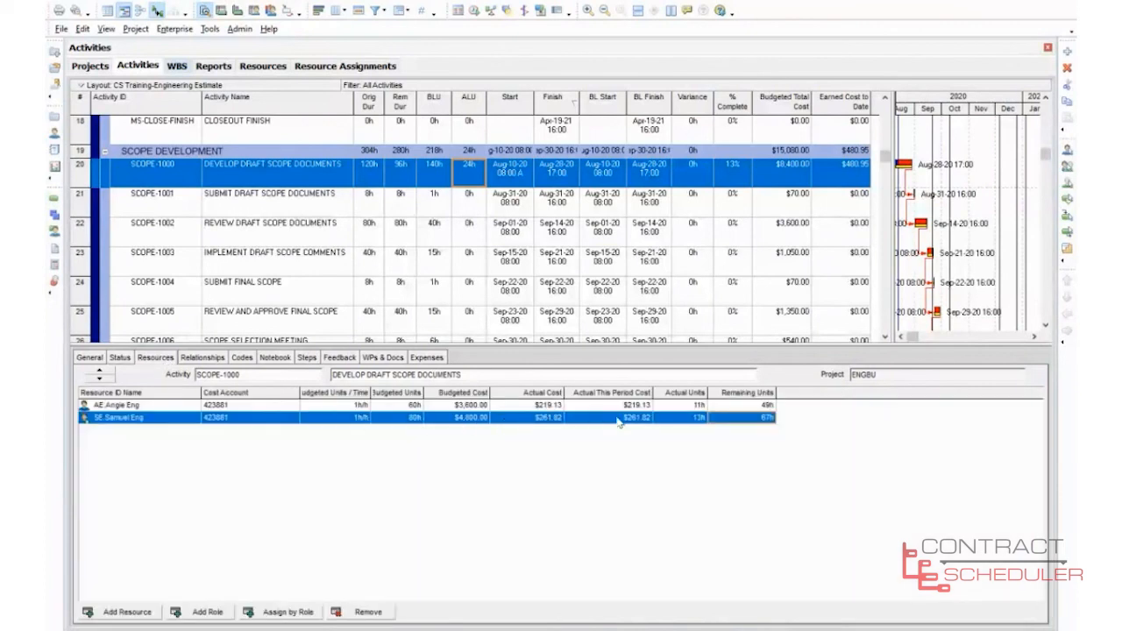
{"action": "left_click", "coordinate": [695, 405]}
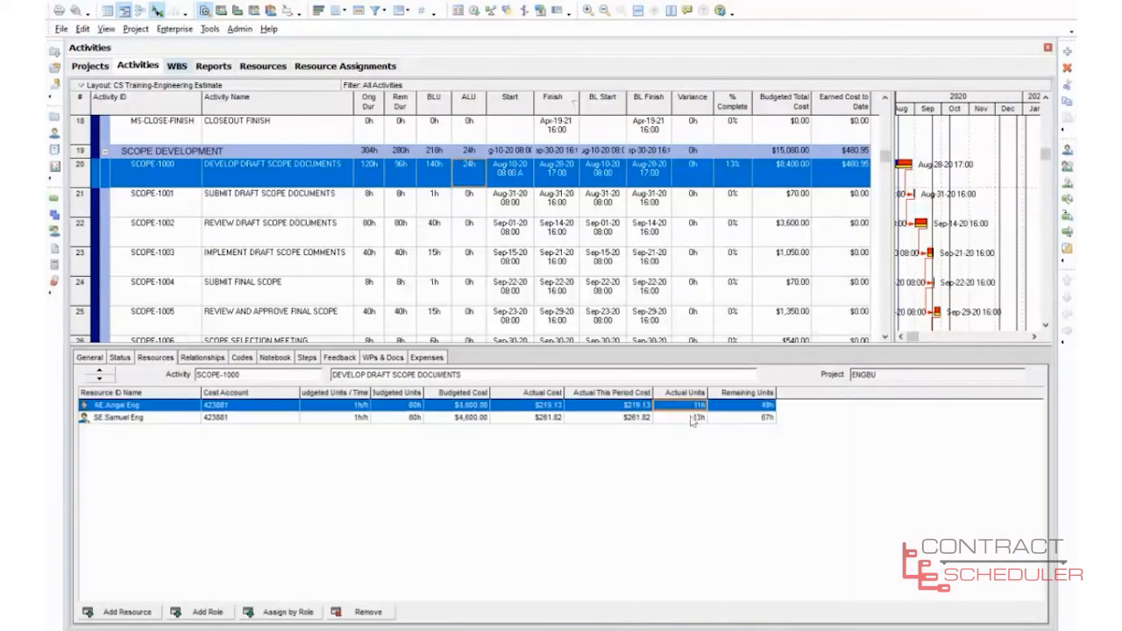